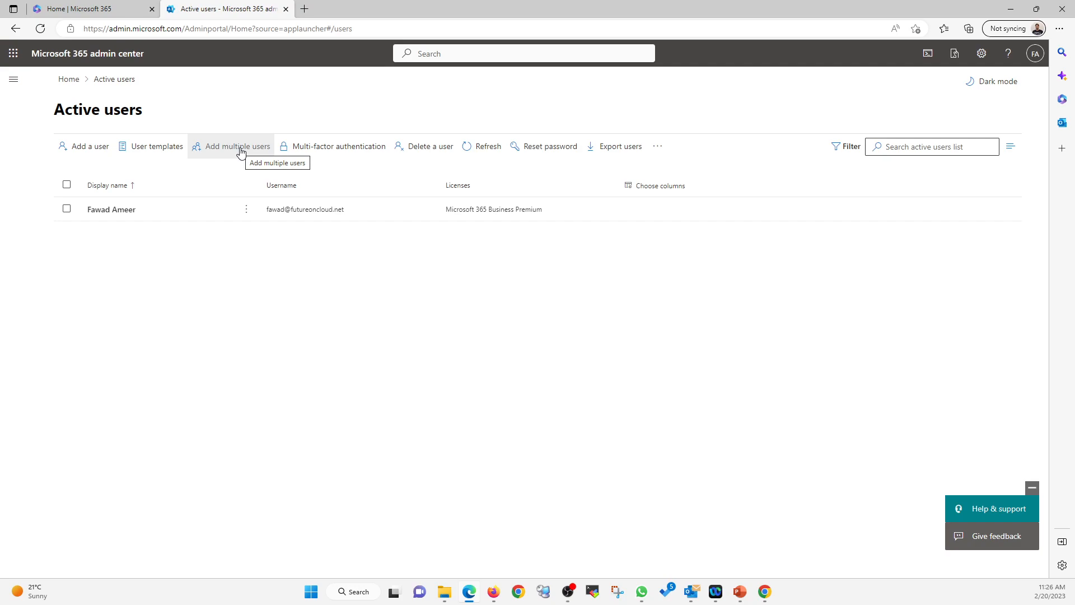
Step: Open Add multiple users and enable 'I'd like to upload a CSV with user information'
left_click(240, 148)
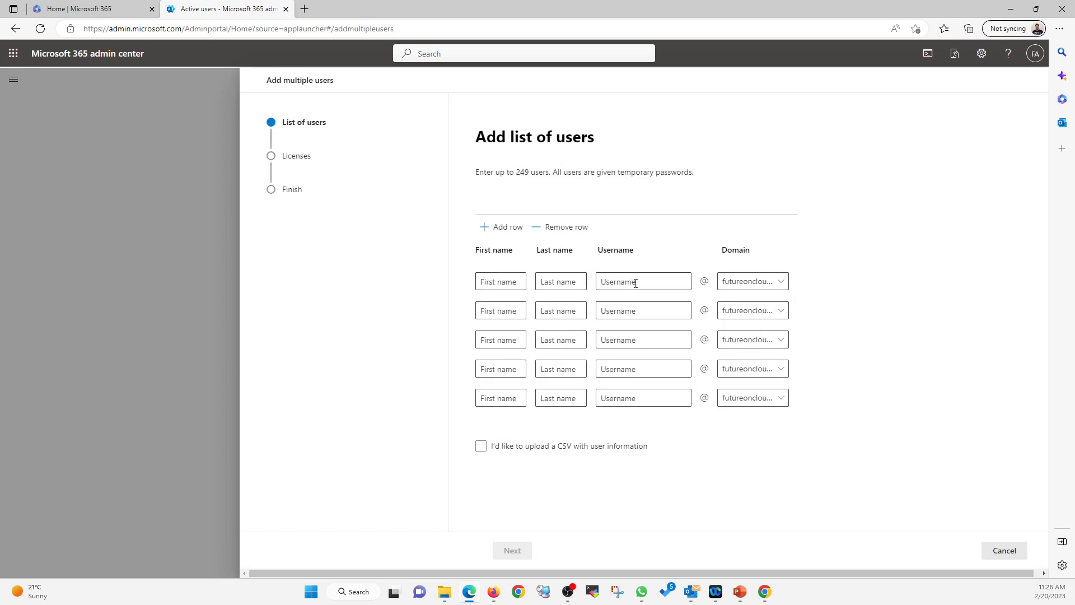
left_click(788, 286)
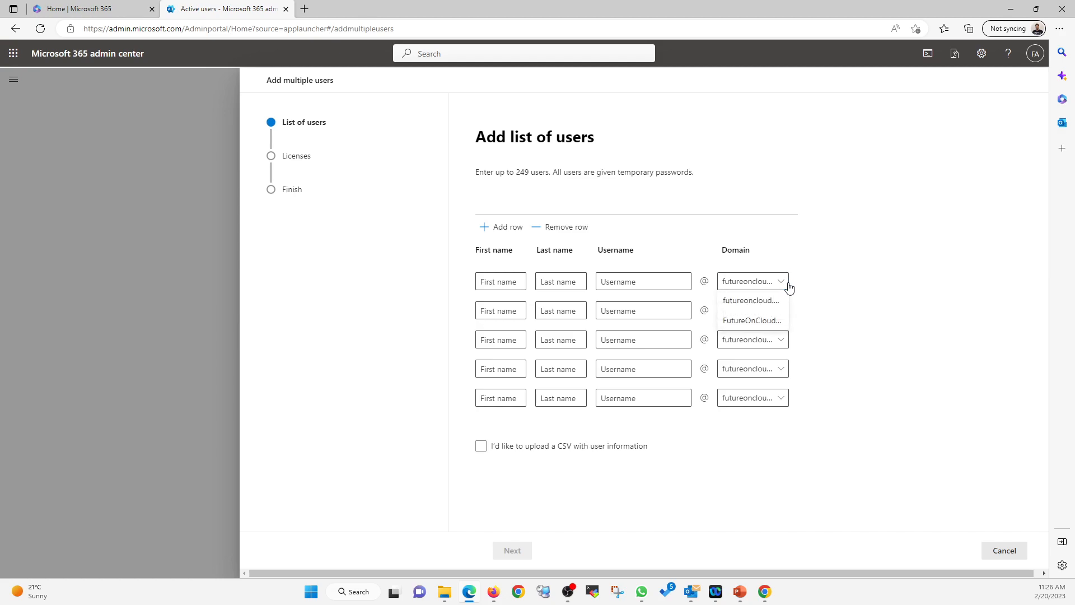
left_click(823, 277)
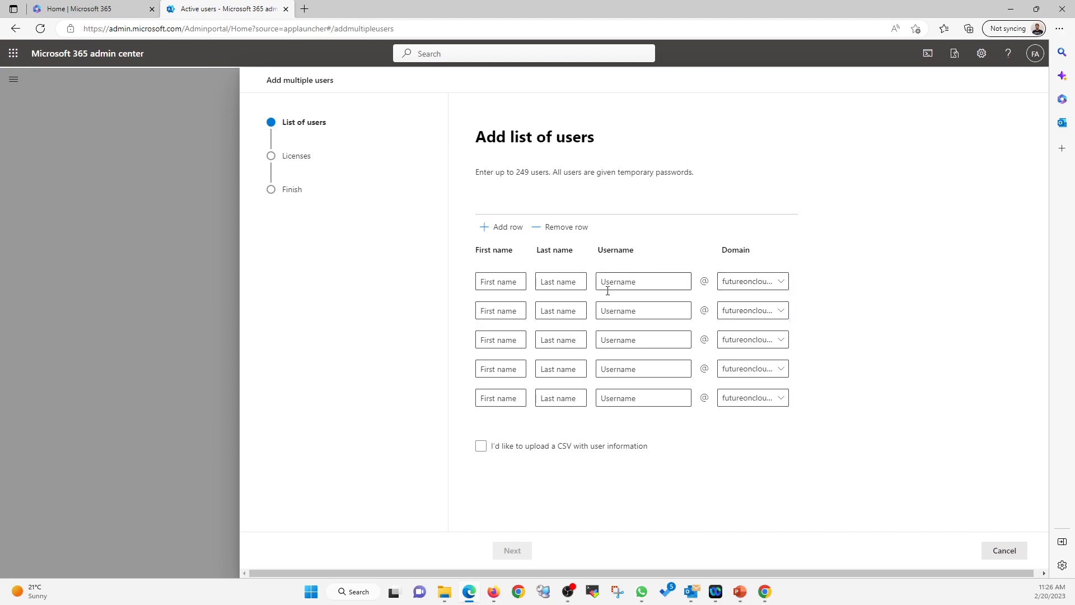
left_click(481, 447)
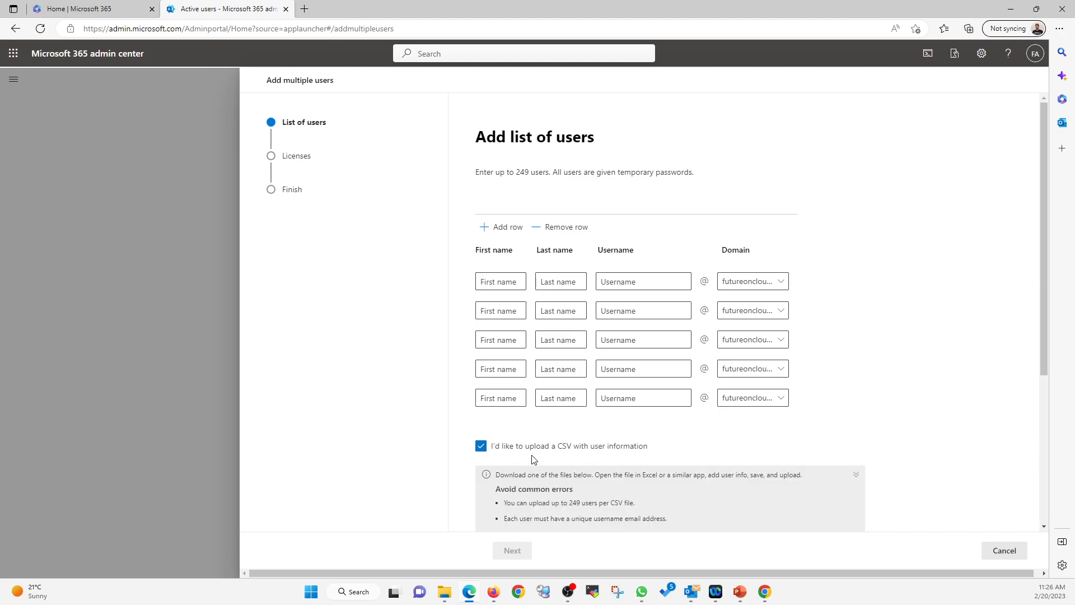
scroll(532, 455, "down", 2)
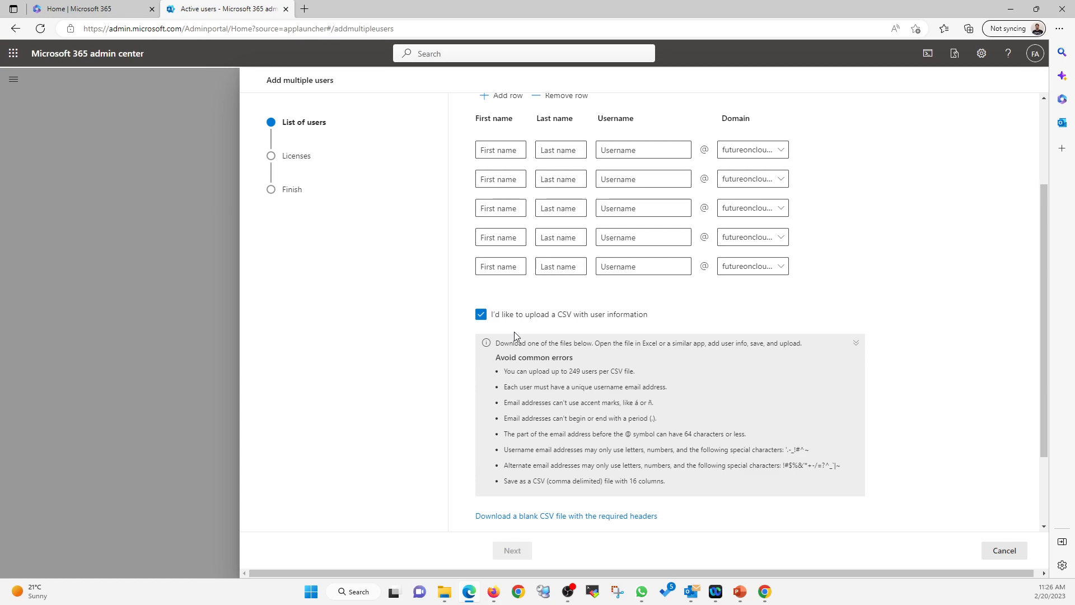
scroll(665, 453, "down", 1)
scroll(665, 453, "down", 1)
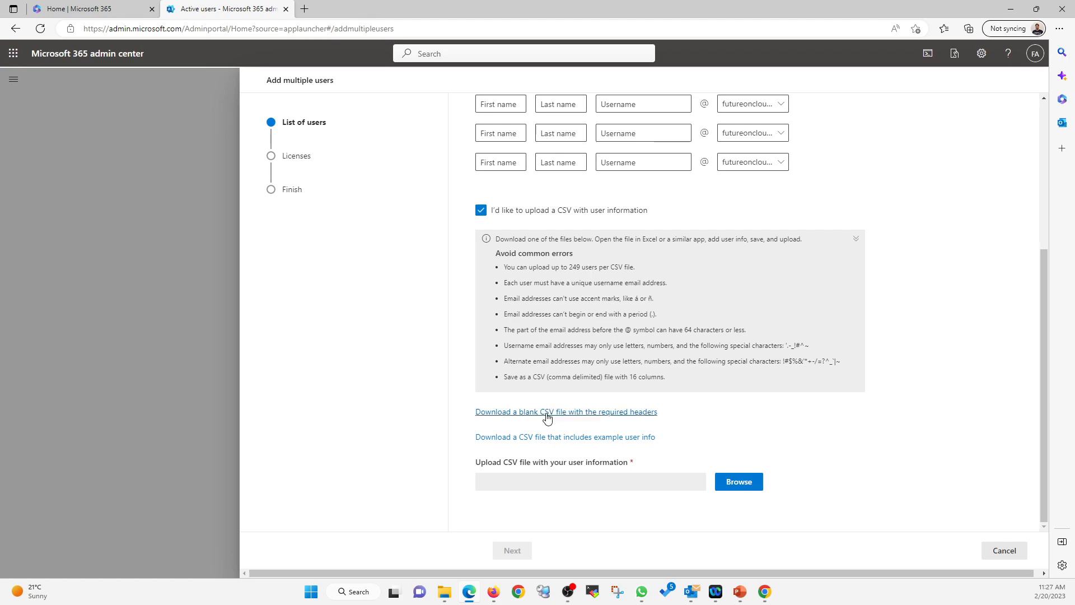
Step: Autofit all columns of Import_User_Sample.csv and check the four usernames in A2:A5
left_click(447, 593)
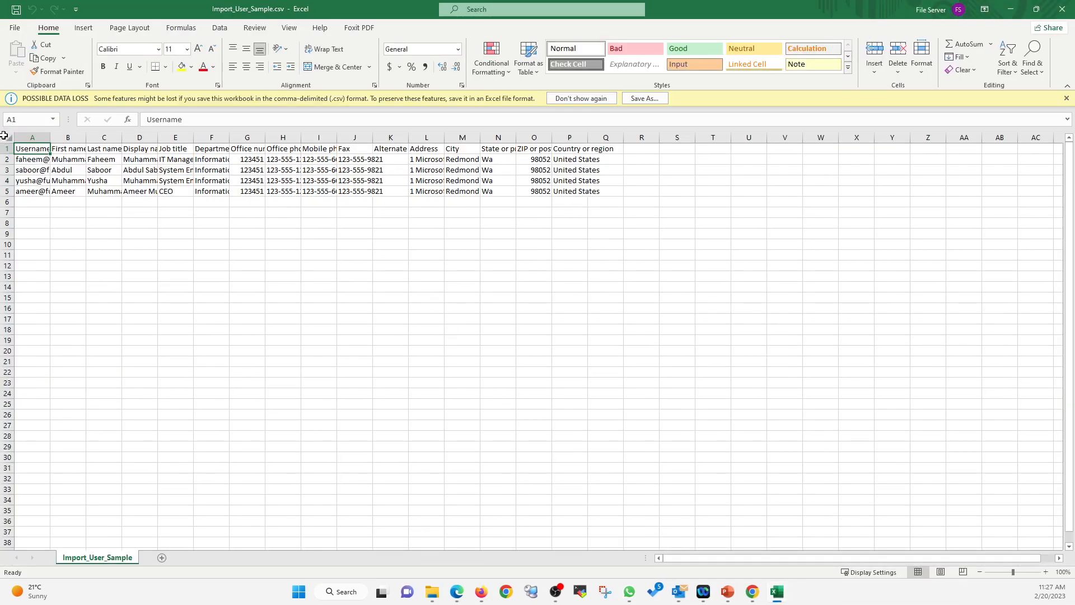
left_click(6, 136)
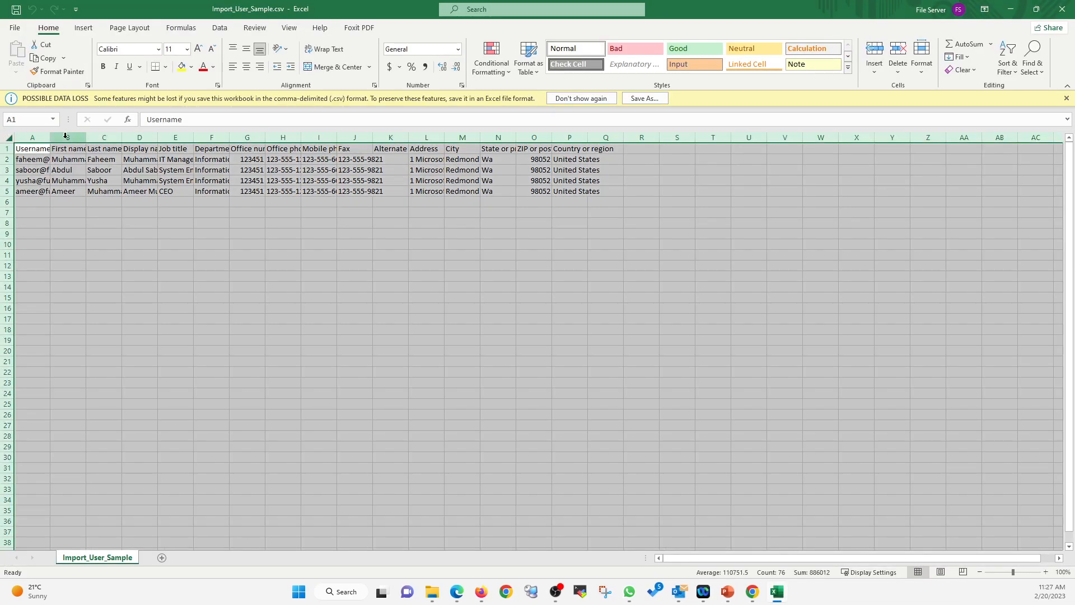
double_click(50, 138)
left_click(98, 221)
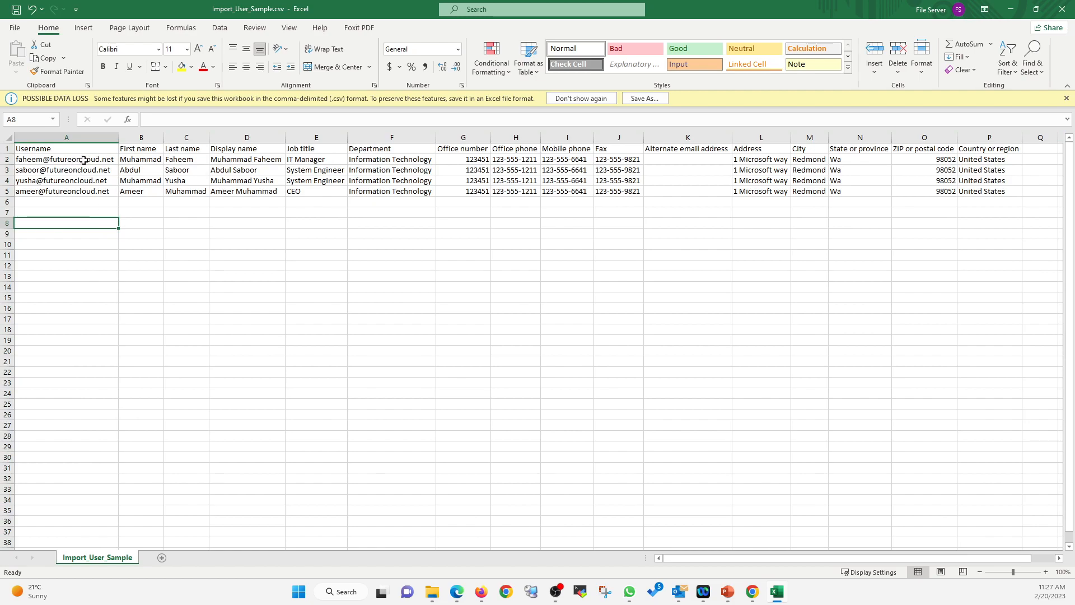
left_click_drag(83, 161, 77, 189)
left_click(138, 232)
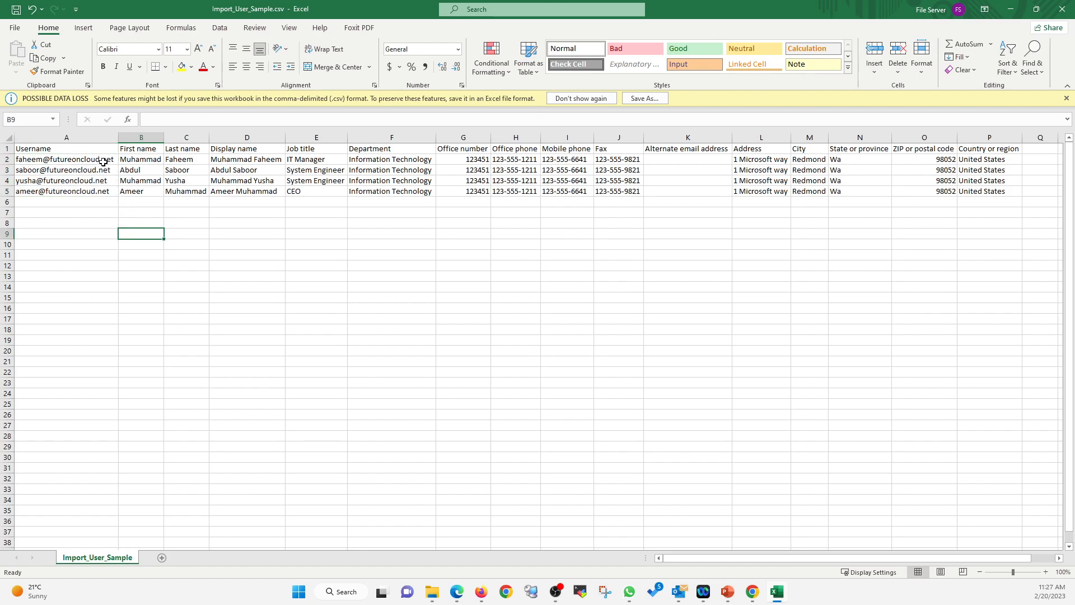
Step: Inspect the first user's details in row 2, then close the workbook without saving
left_click(75, 150)
left_click(76, 161)
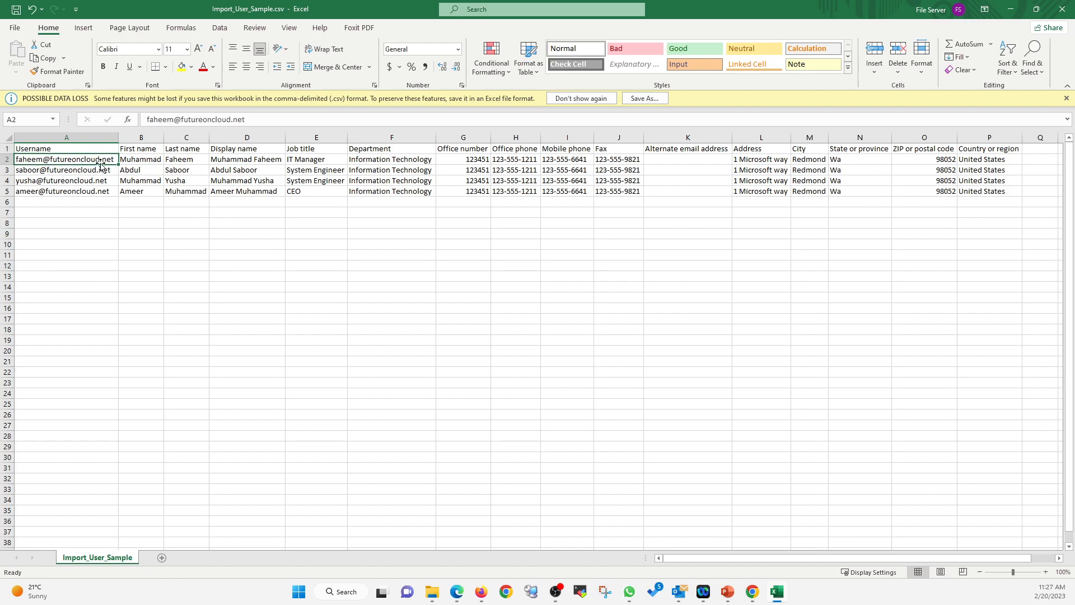
left_click(246, 160)
left_click_drag(318, 159, 1005, 163)
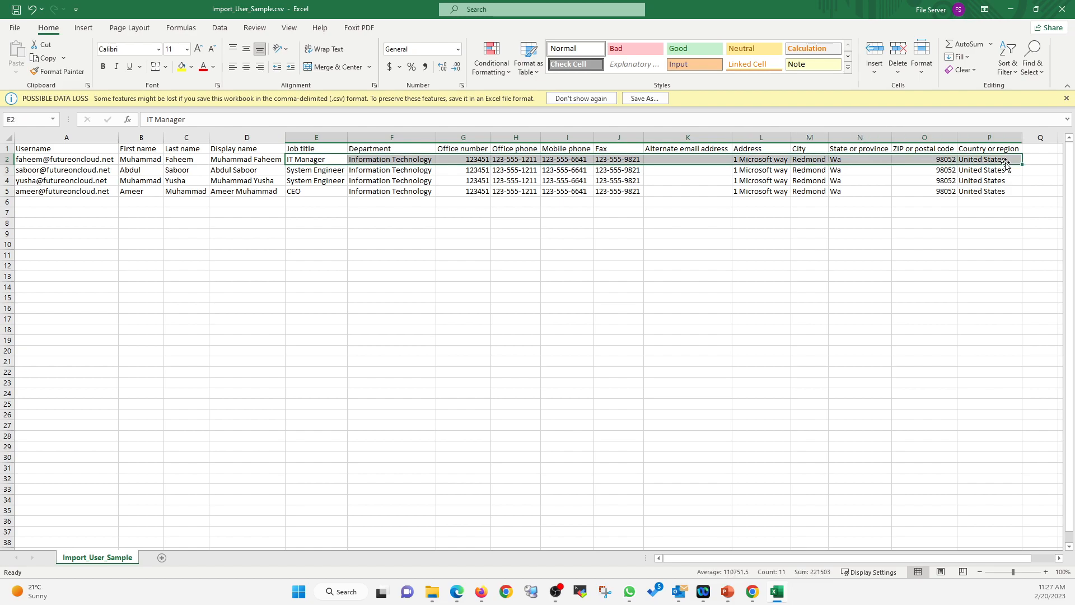
left_click(1063, 14)
left_click(537, 307)
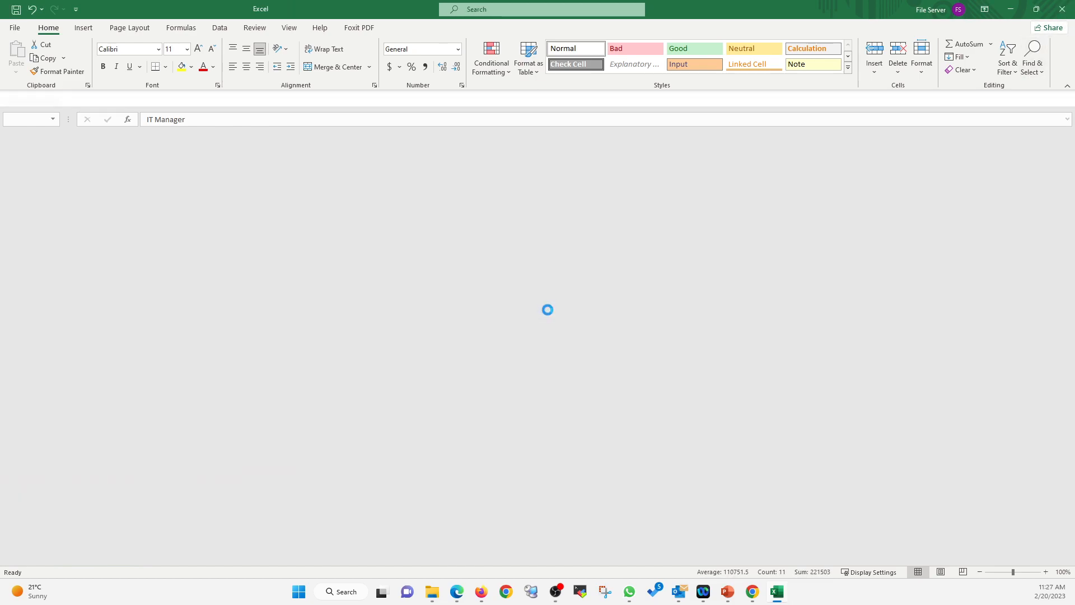
Step: Browse to the Downloads folder and upload Import_User_Sample.csv
left_click(723, 483)
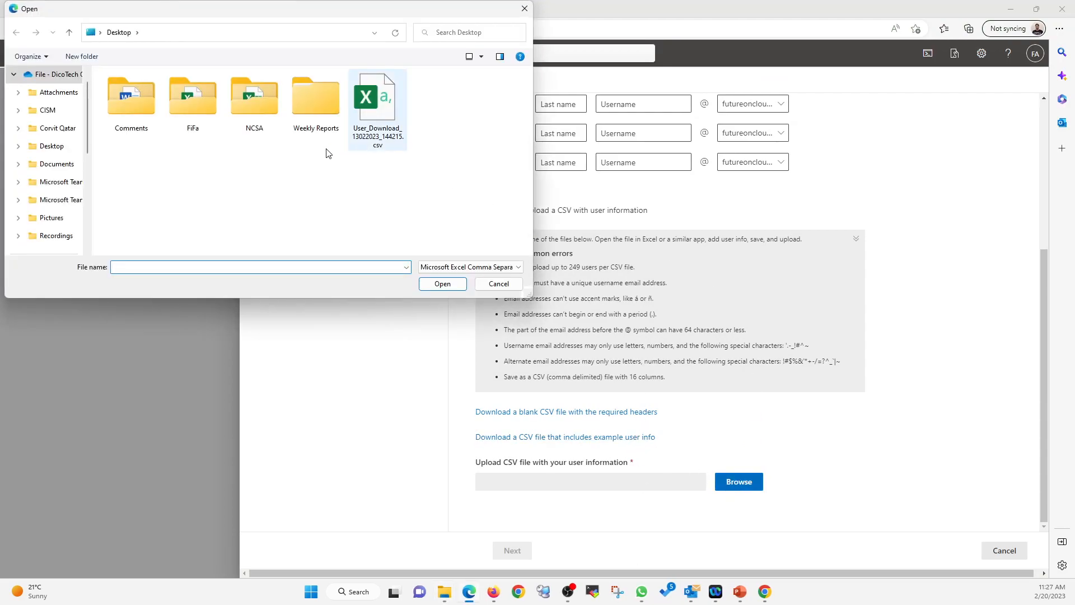
scroll(47, 146, "down", 2)
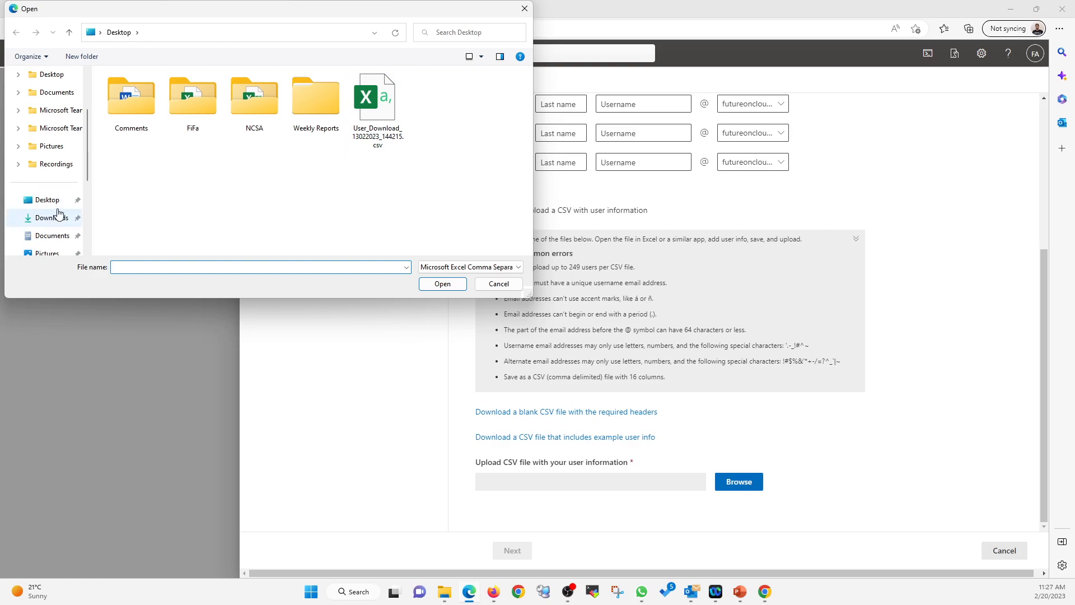
left_click(52, 218)
left_click(162, 140)
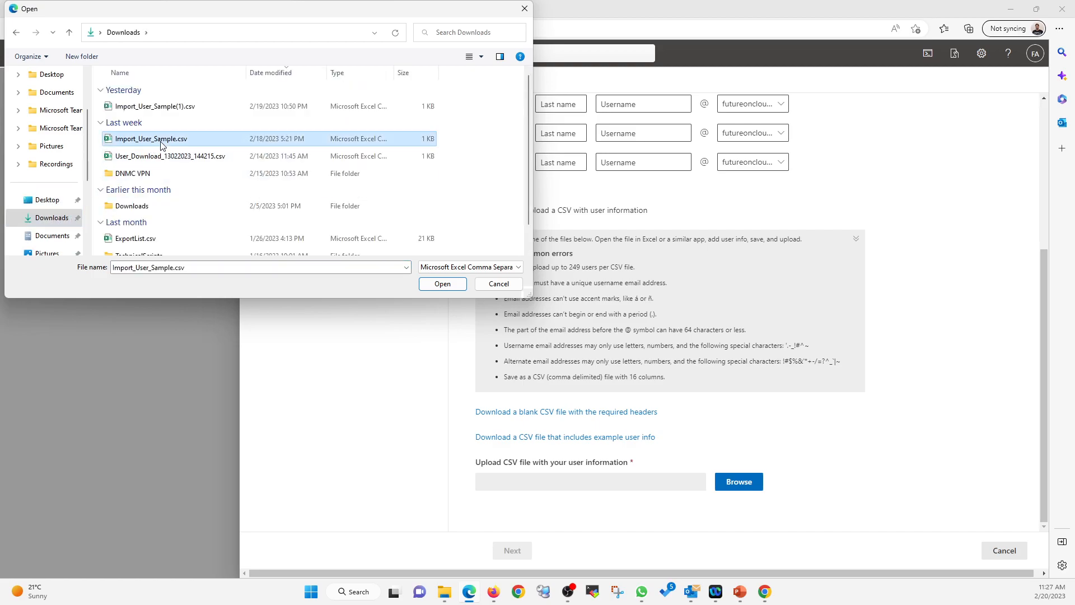
left_click(439, 285)
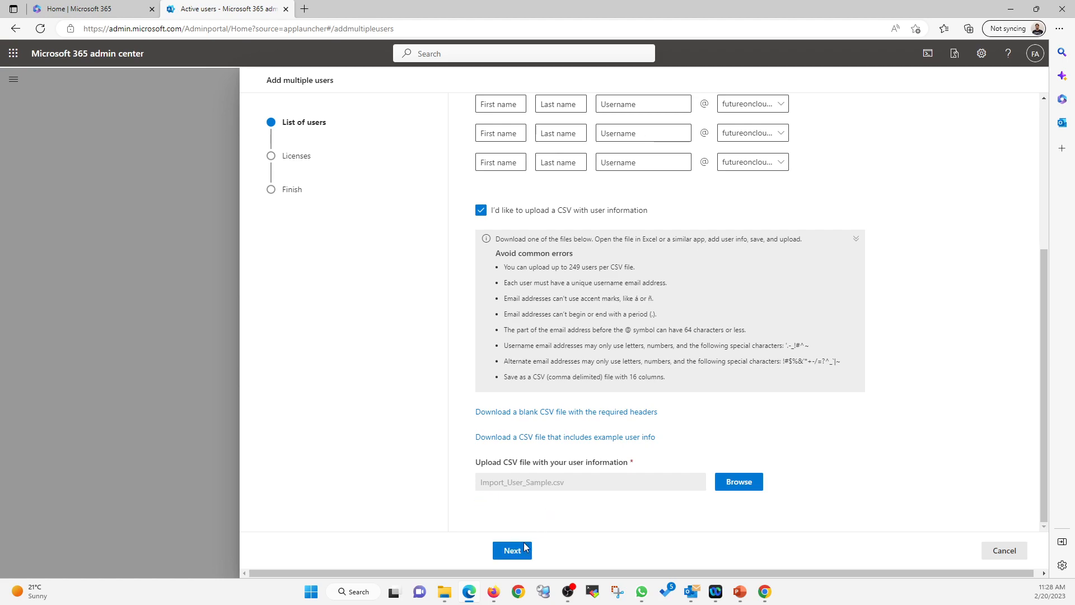
Step: Keep location Qatar and a Microsoft 365 Business Premium licence, then add the four users
left_click(514, 552)
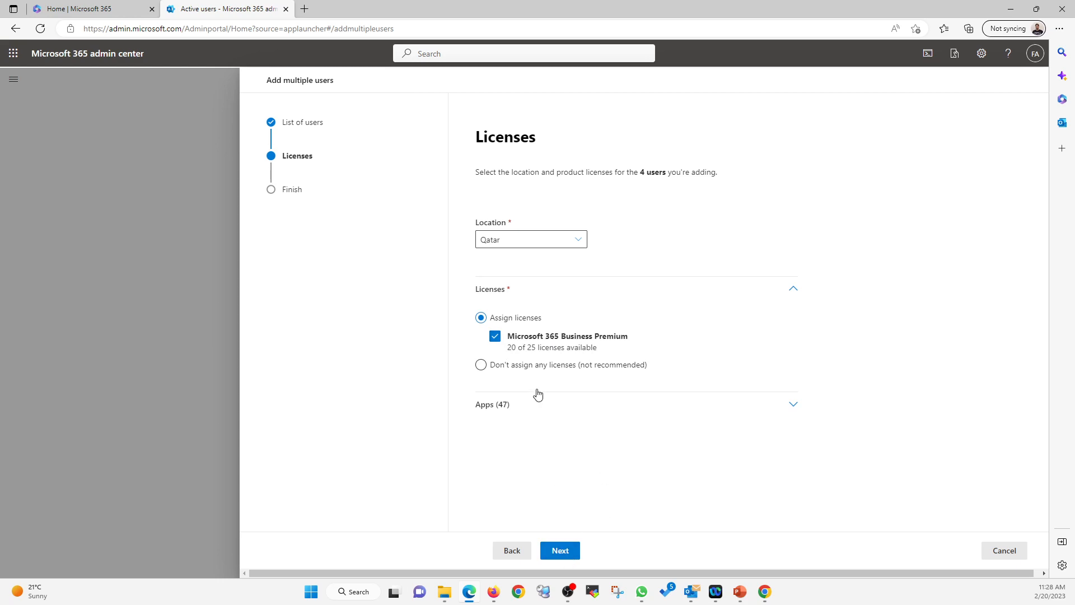
left_click_drag(511, 349, 506, 348)
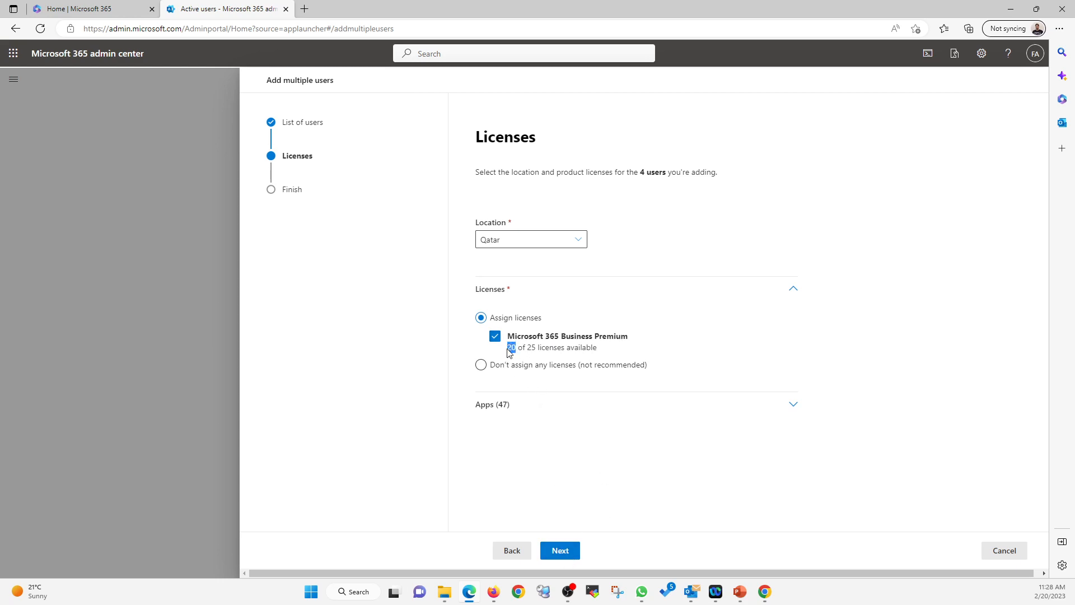
left_click(561, 551)
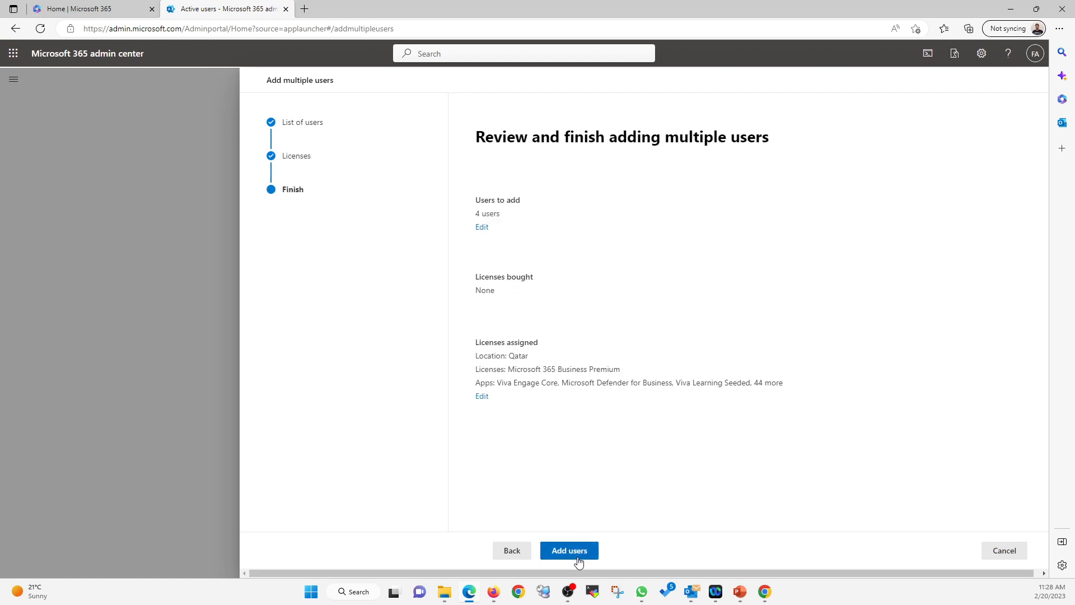
left_click(579, 559)
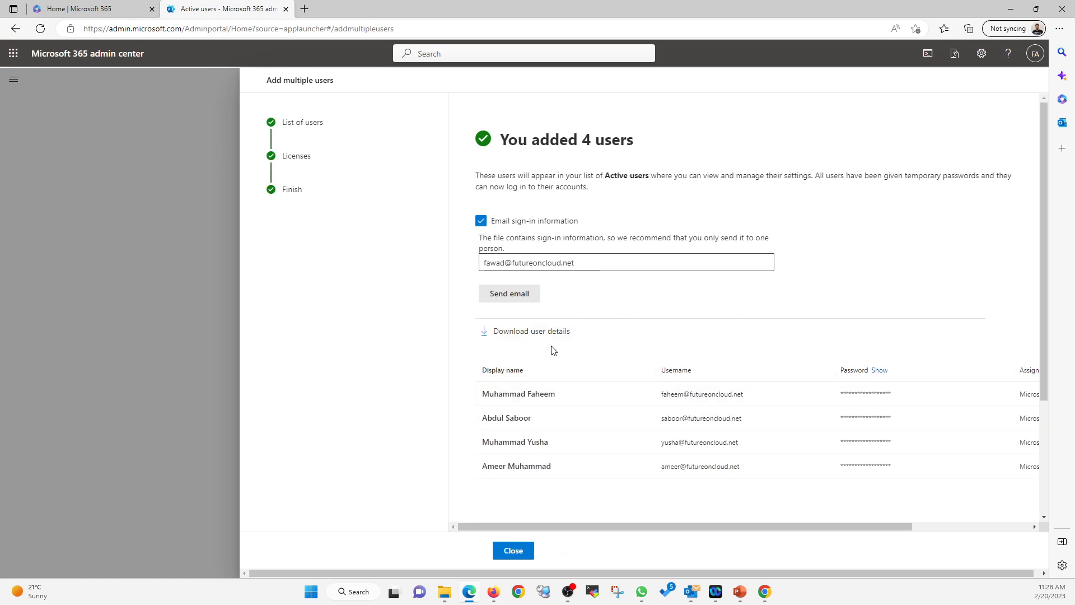
Step: Email the new users' sign-in details to the admin address and return to Active users
left_click_drag(594, 261, 481, 265)
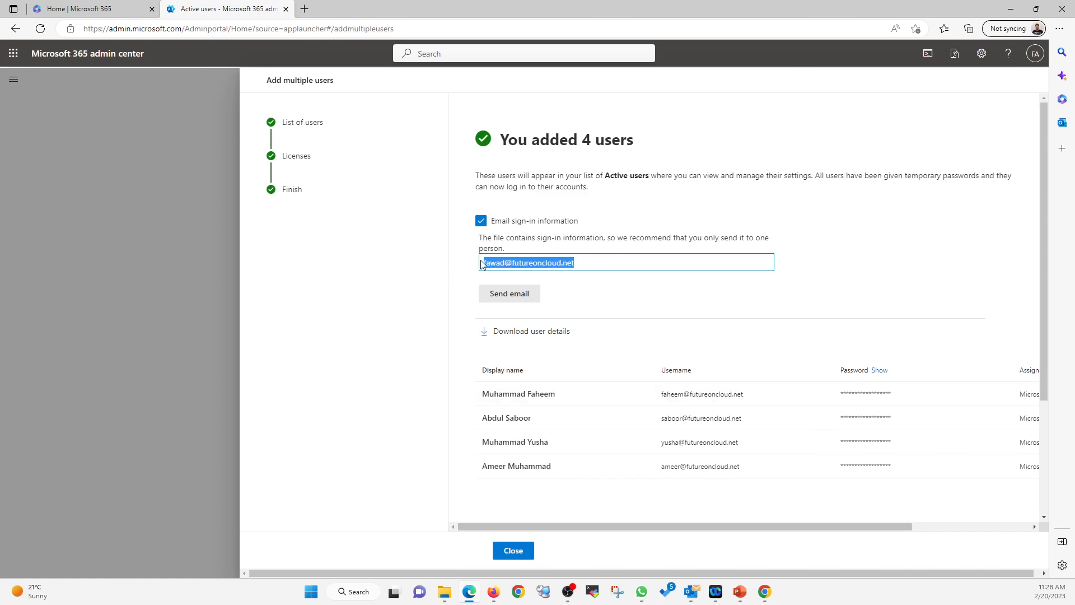
left_click(600, 240)
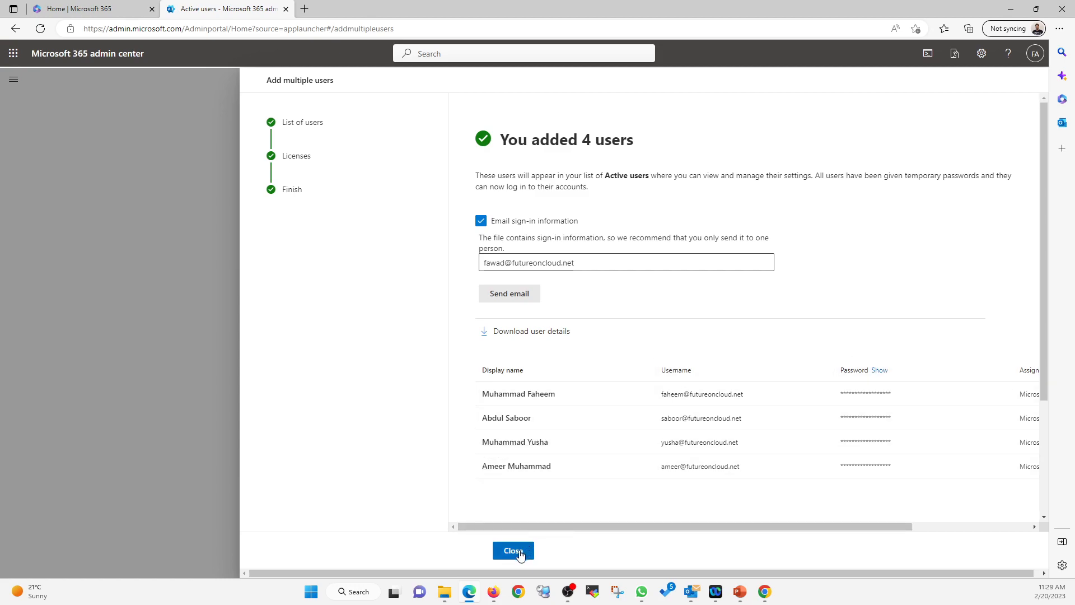
left_click(509, 294)
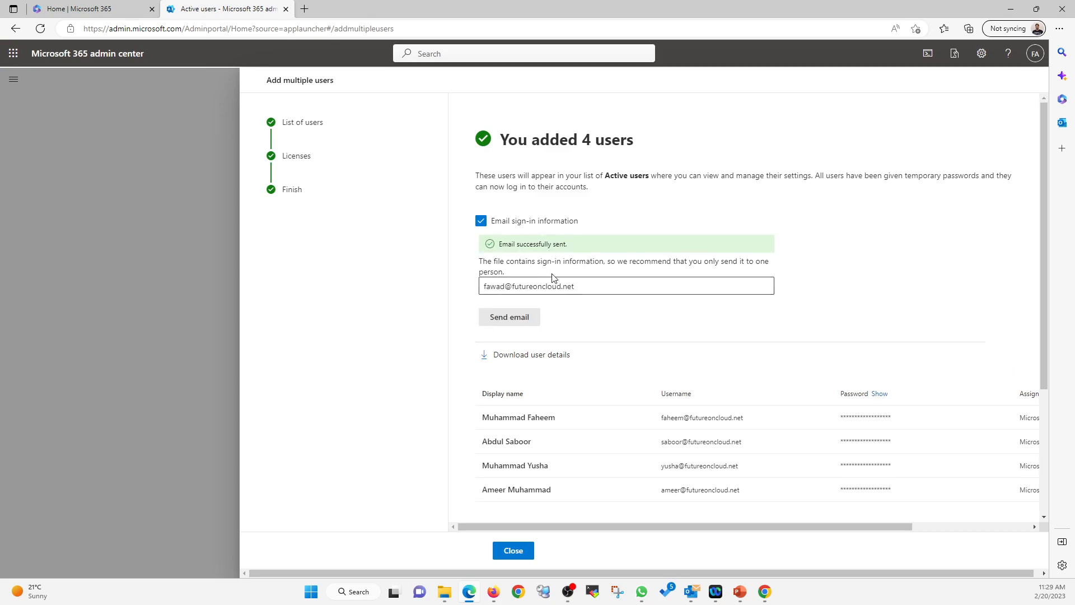
left_click(514, 551)
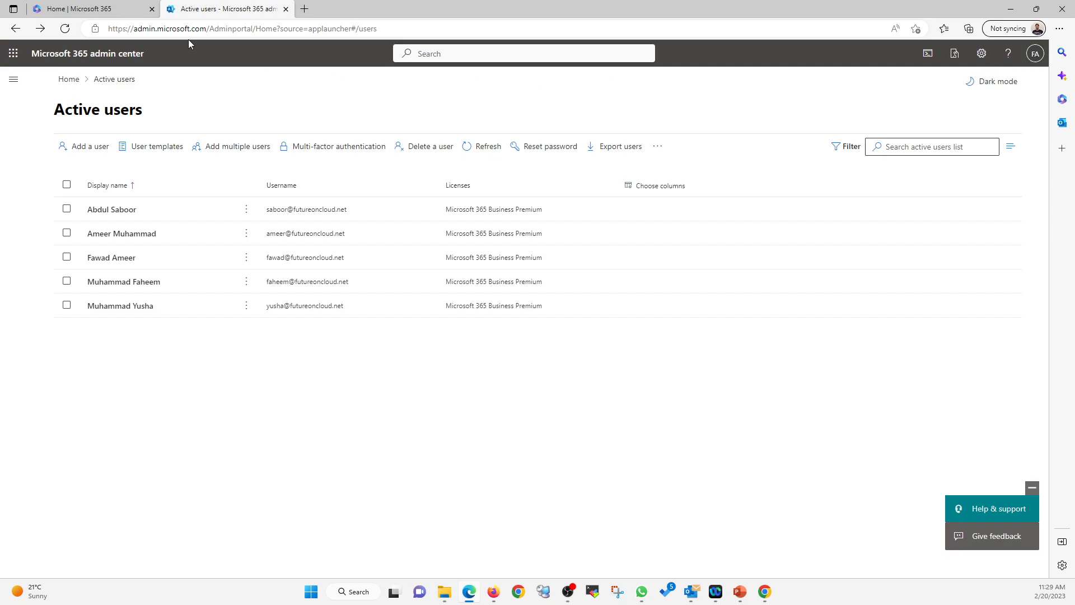
Step: Open the 'Account information for new or modified users' email and copy the last sign-in name
left_click(94, 11)
left_click(19, 240)
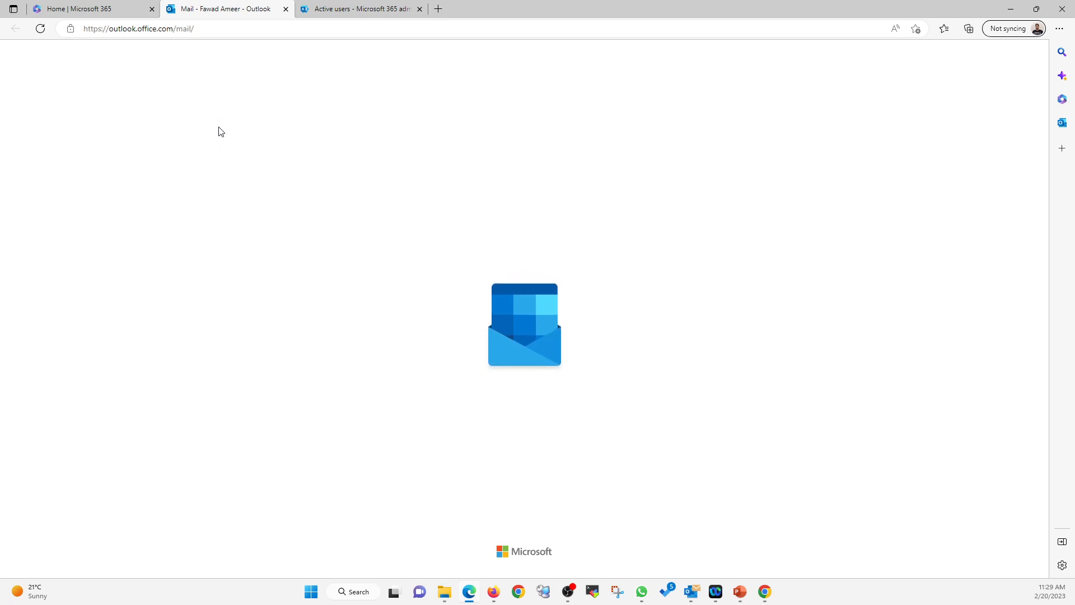
left_click(213, 155)
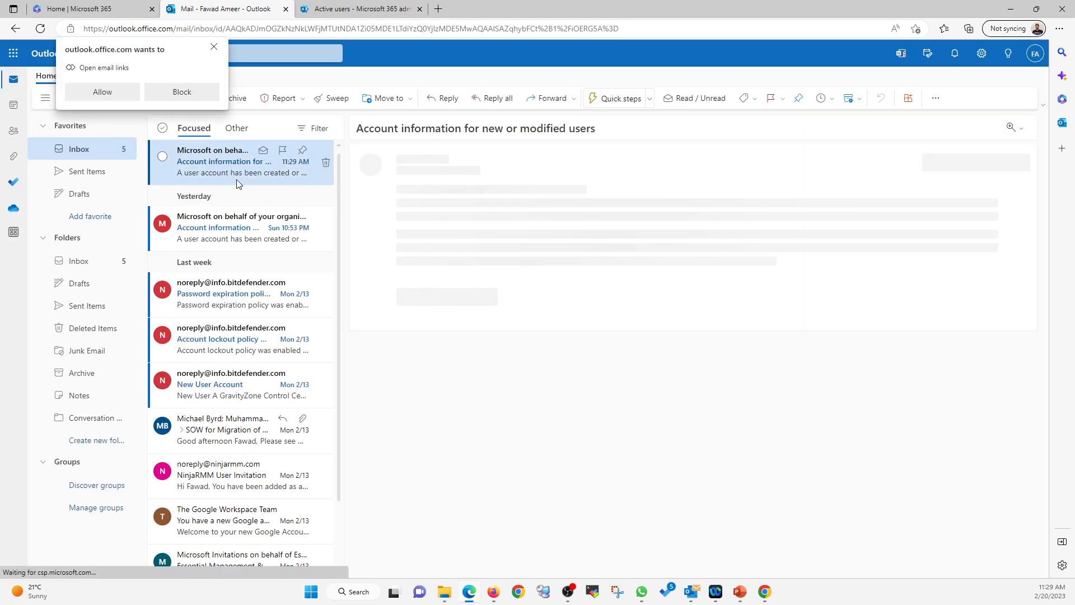
left_click(182, 93)
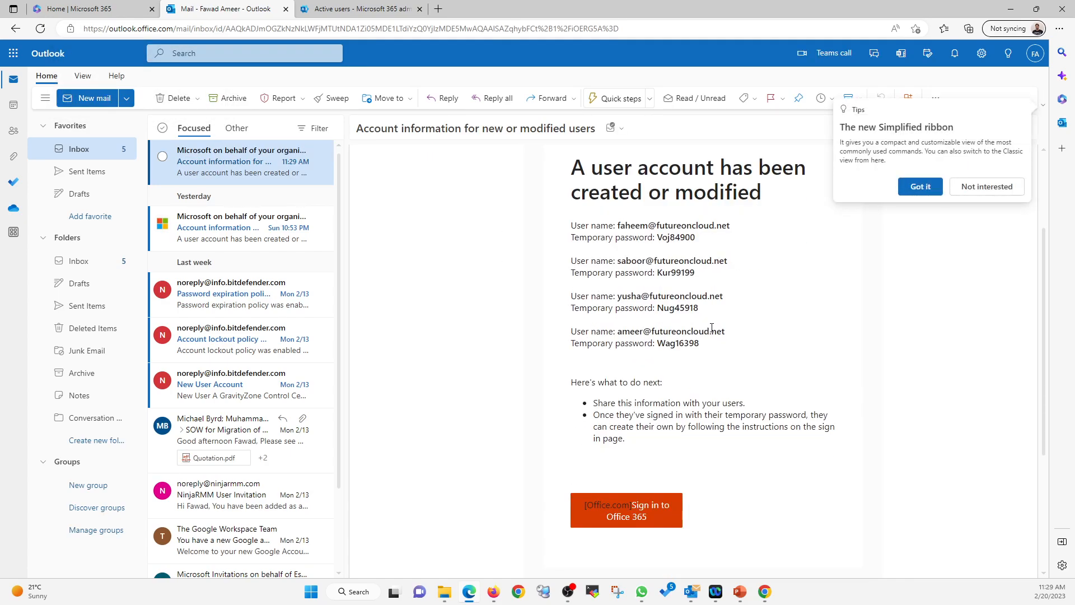
left_click_drag(619, 331, 731, 339)
key("ctrl+c")
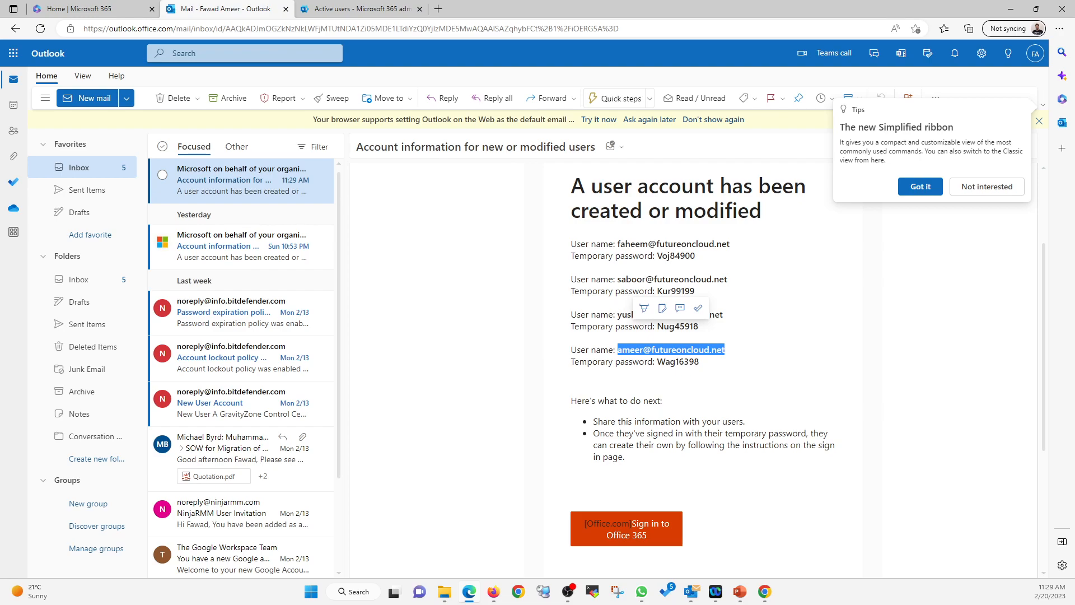
Step: In the guest window, go to office.com, sign in and paste the new user's sign-in name
key("alt+Tab")
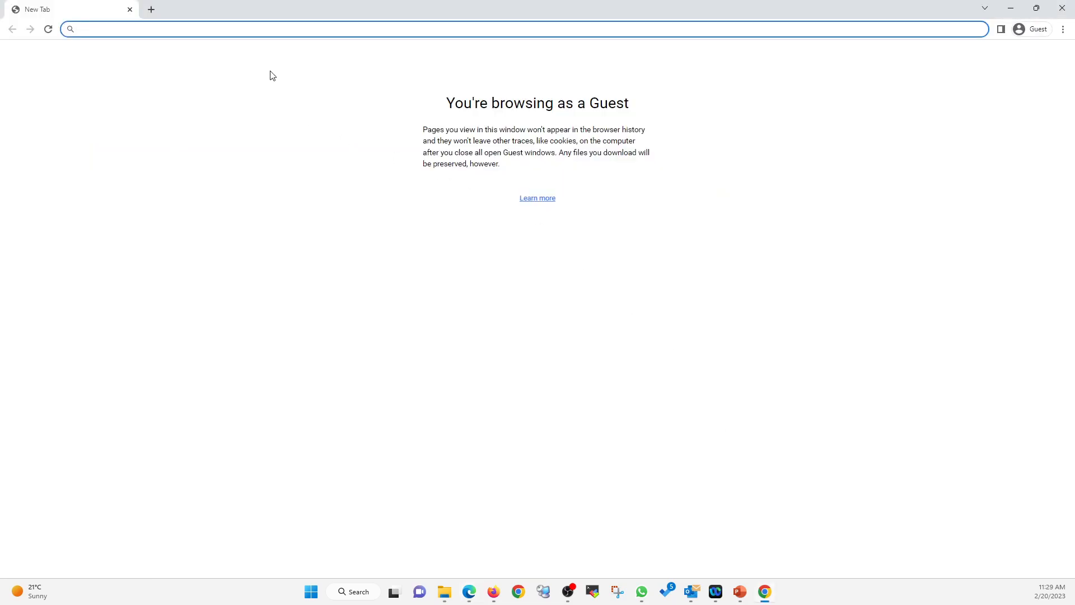
type("offic")
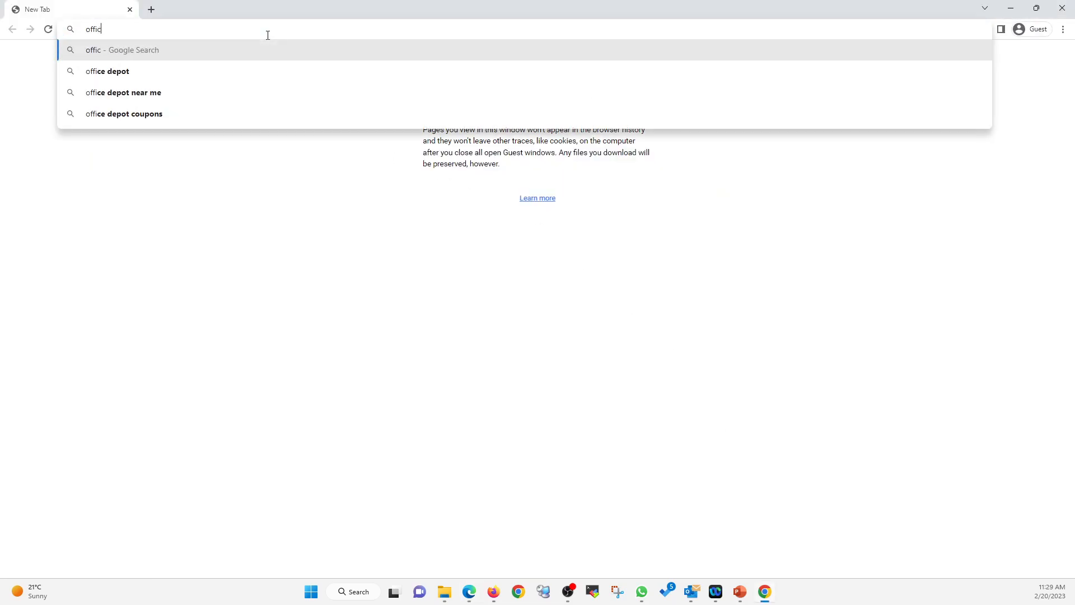
type("e.com")
key("Return")
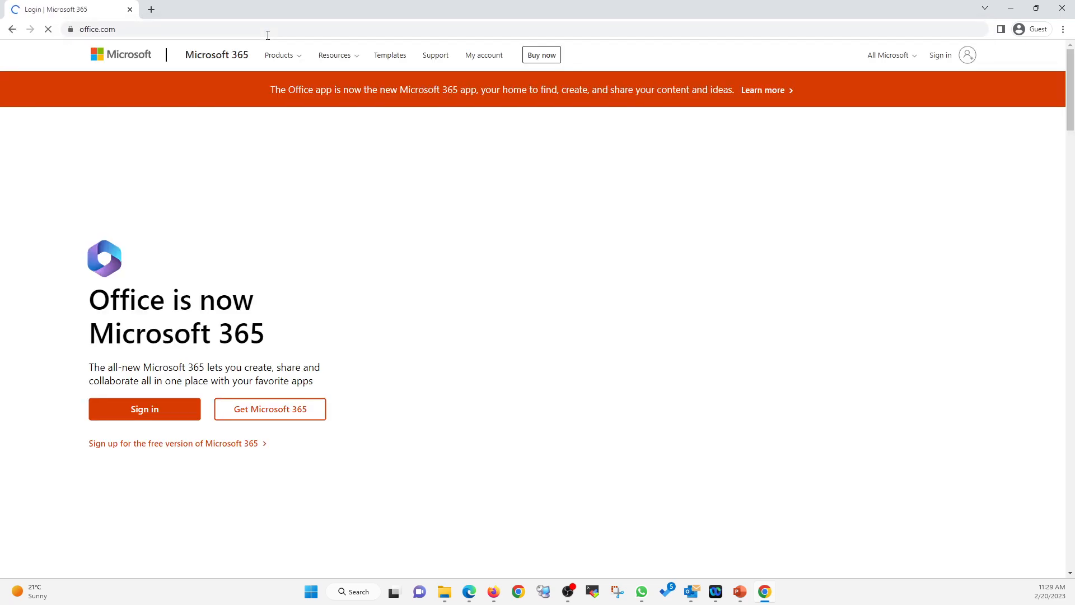
left_click(157, 421)
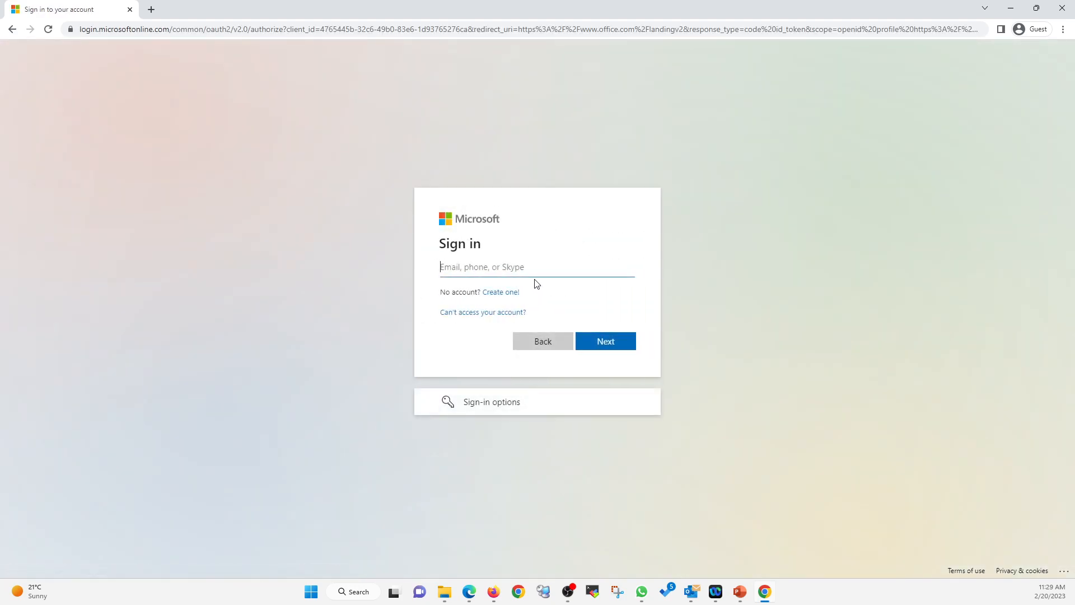
key("ctrl+v")
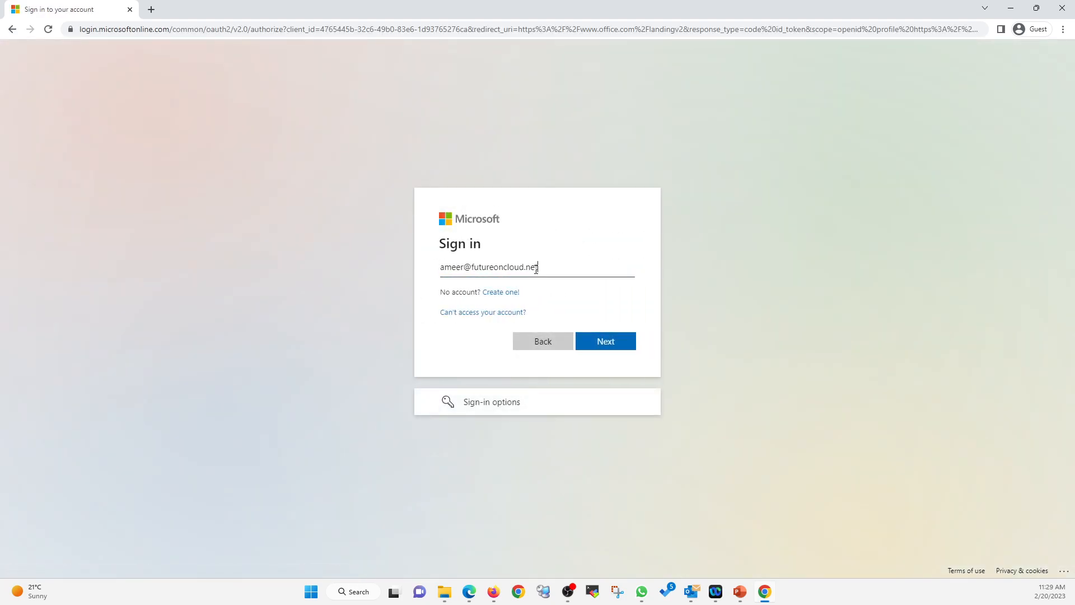
left_click(605, 341)
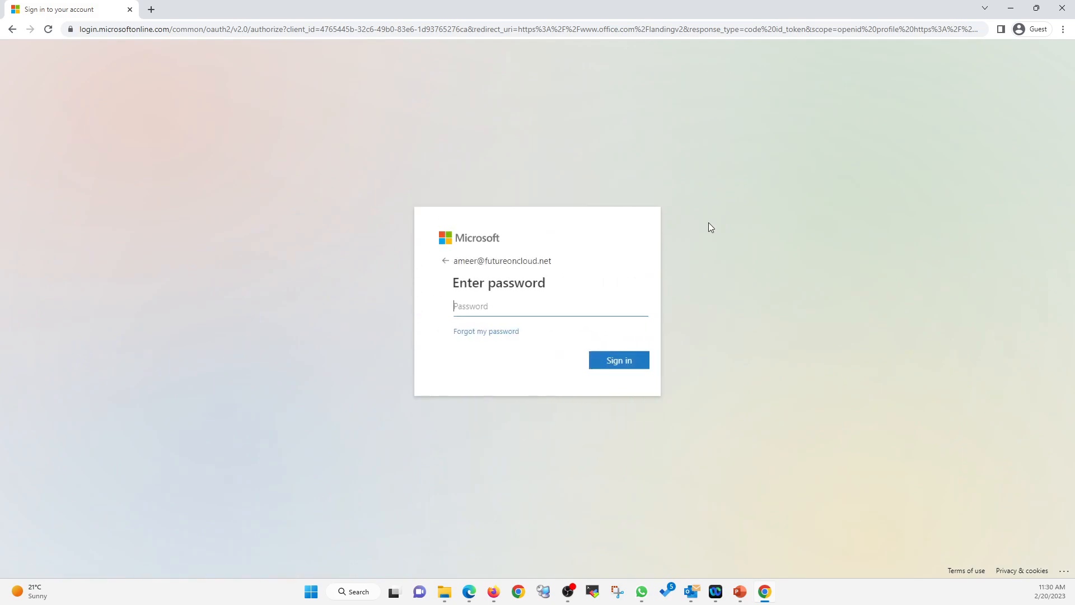
Step: Copy the last user's temporary password from the email and sign in with it
left_click(470, 591)
left_click(659, 362)
left_click_drag(658, 361, 702, 365)
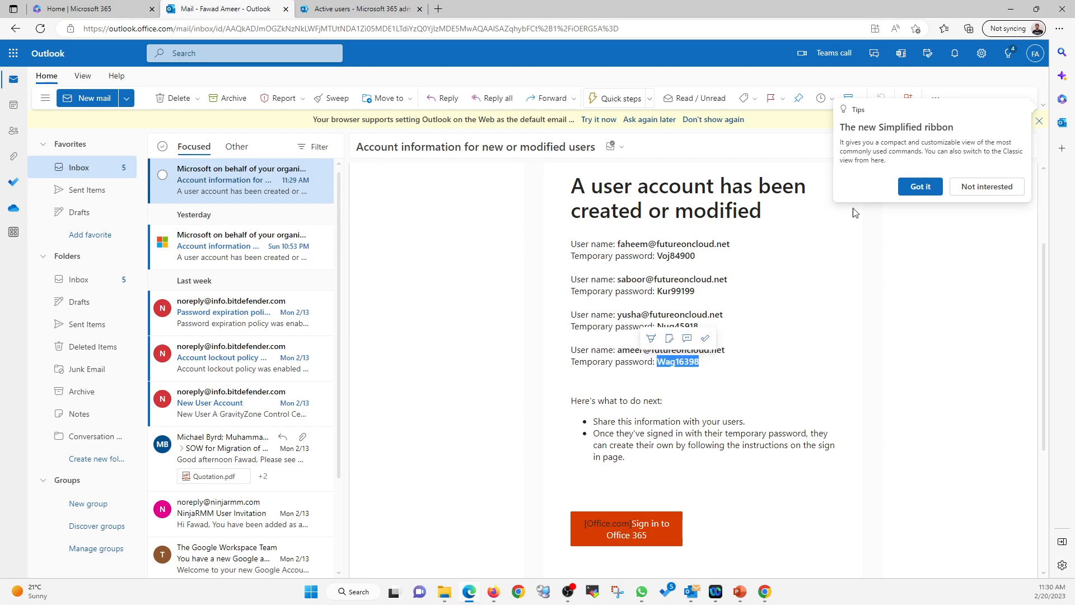
left_click(1011, 14)
left_click(485, 309)
key("ctrl+v")
left_click(600, 364)
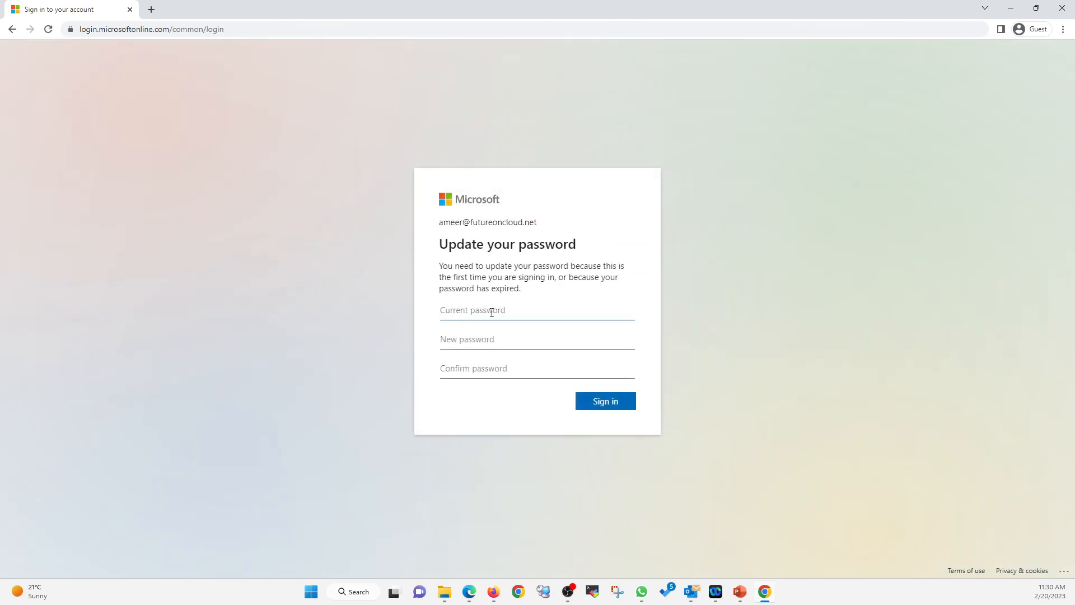
Step: Enter the temporary password as current and set and confirm a new password
key("ctrl+v")
left_click(499, 339)
type("•")
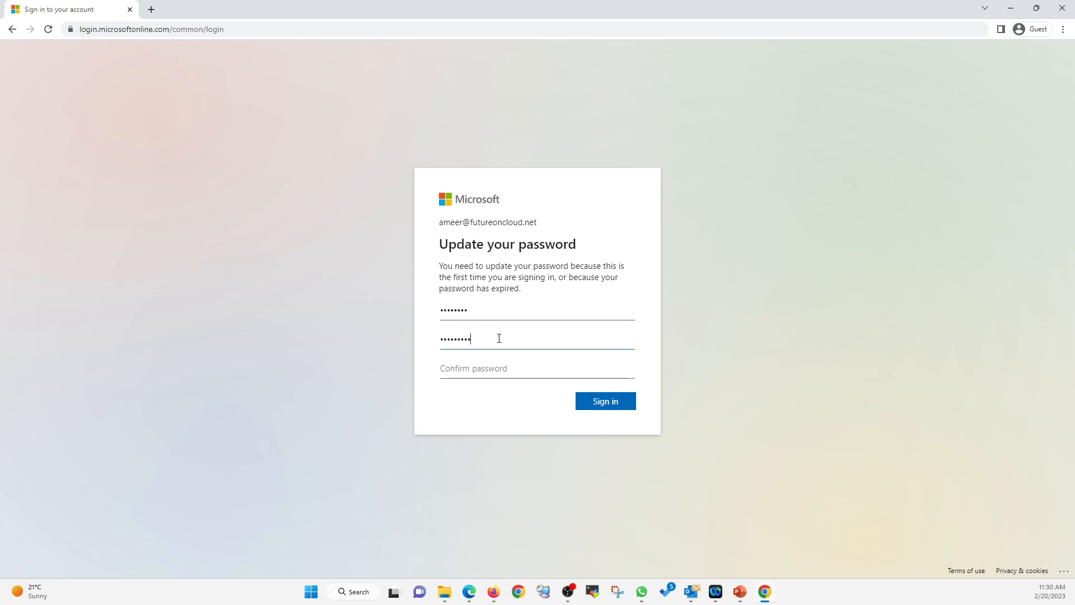
key("Tab")
type("••")
left_click(616, 407)
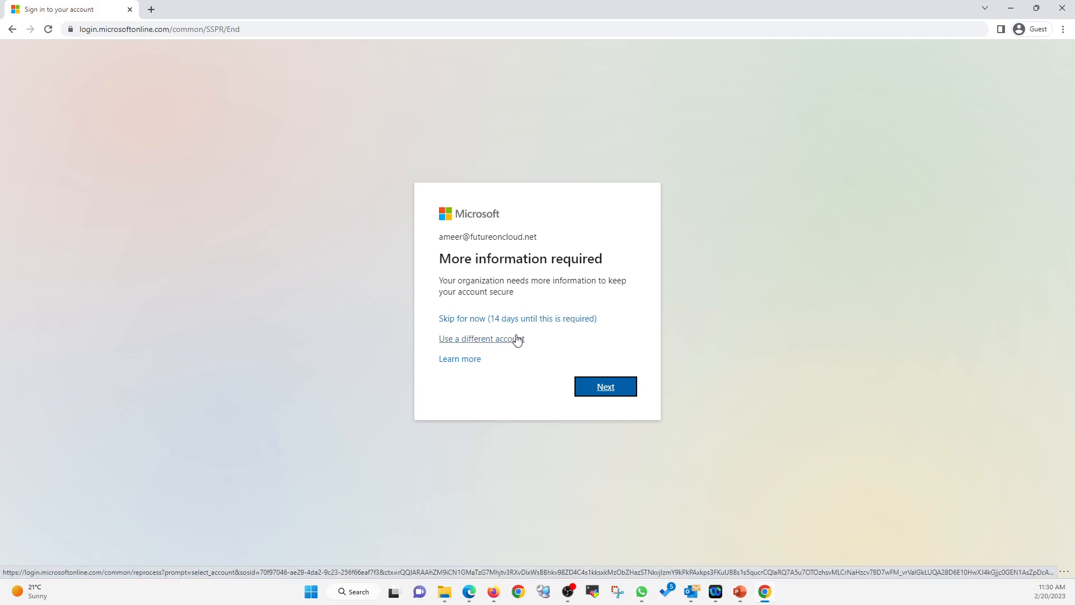
left_click(471, 595)
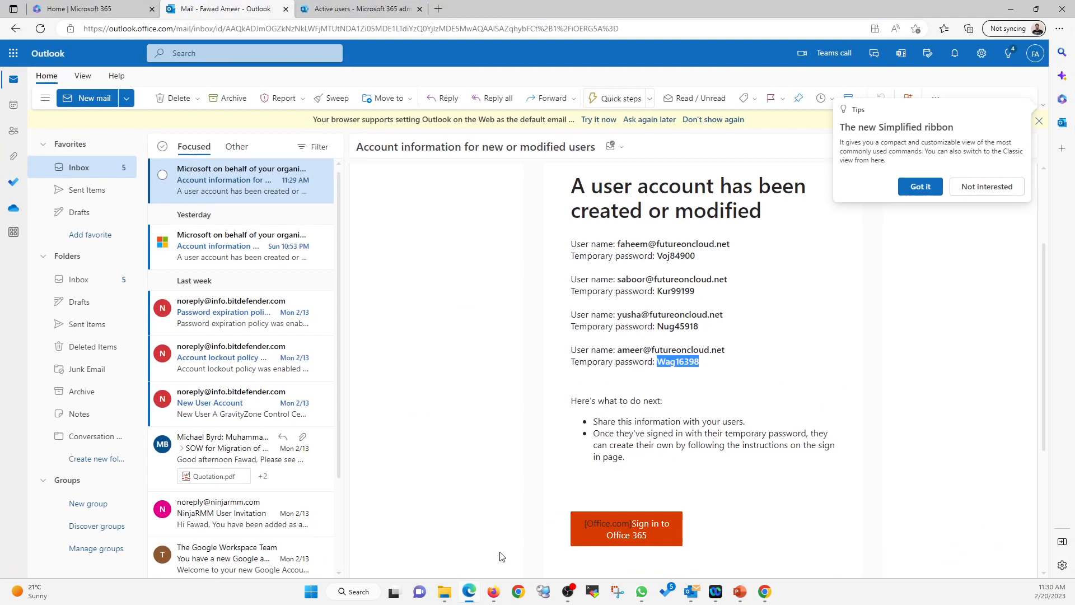
Step: From Active users, open Azure Active Directory under Admin centers via Show all
left_click(356, 15)
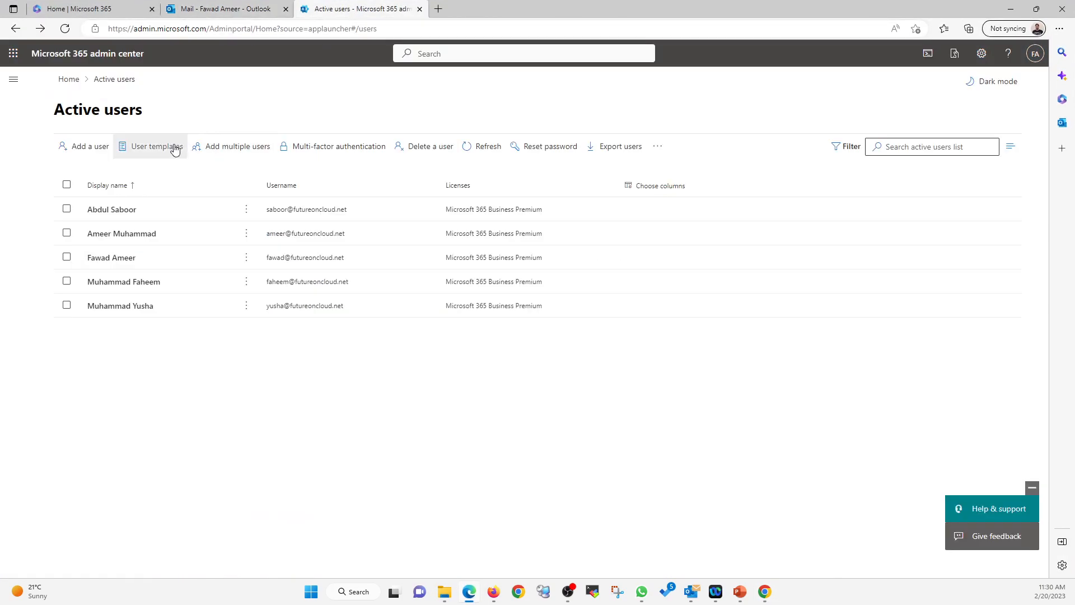
left_click(15, 80)
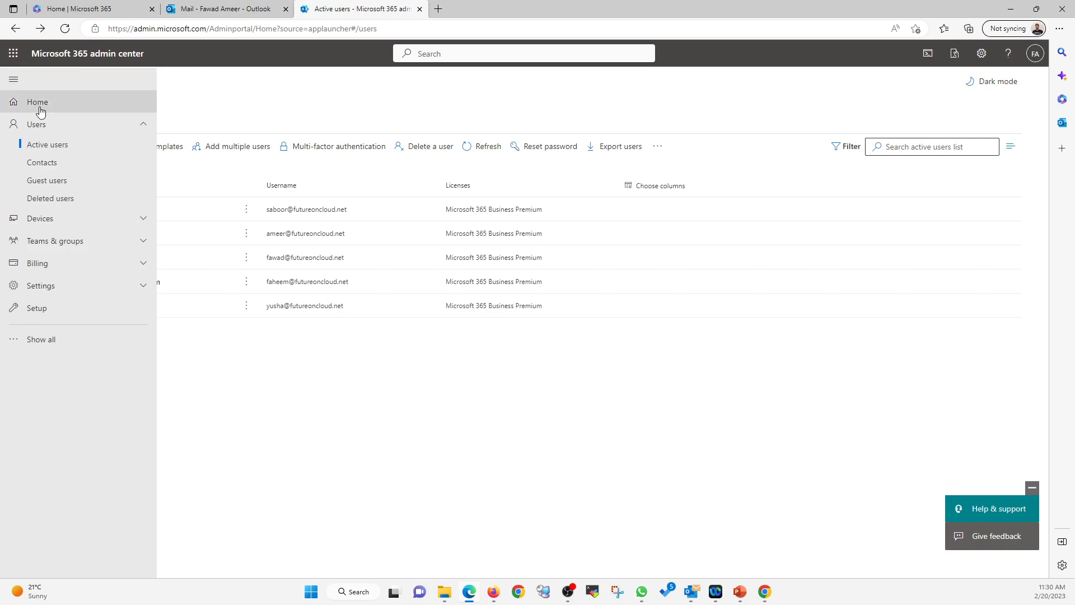
left_click(61, 343)
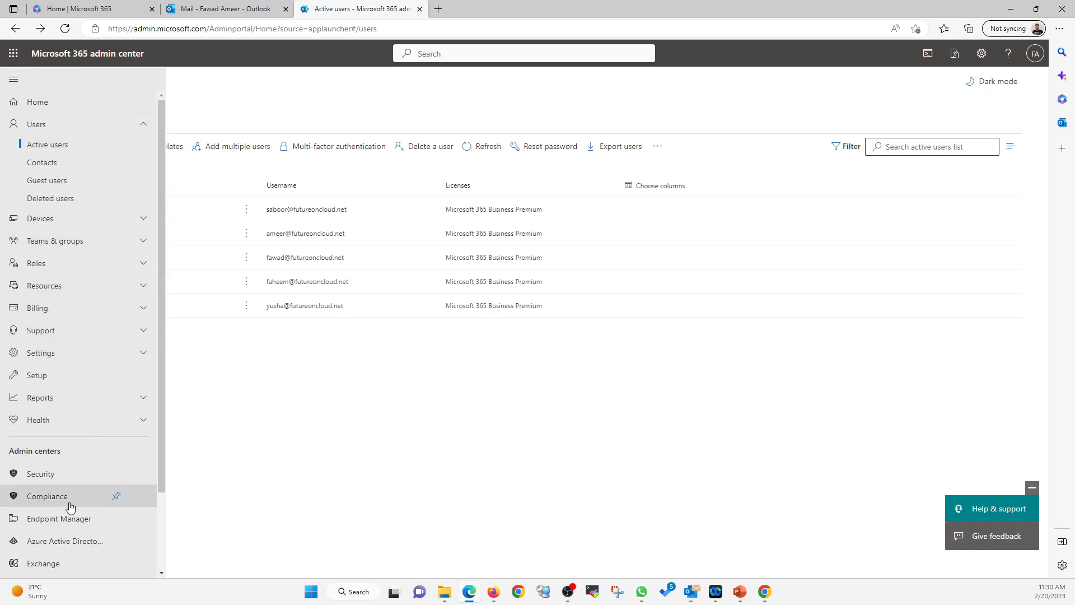
left_click(66, 546)
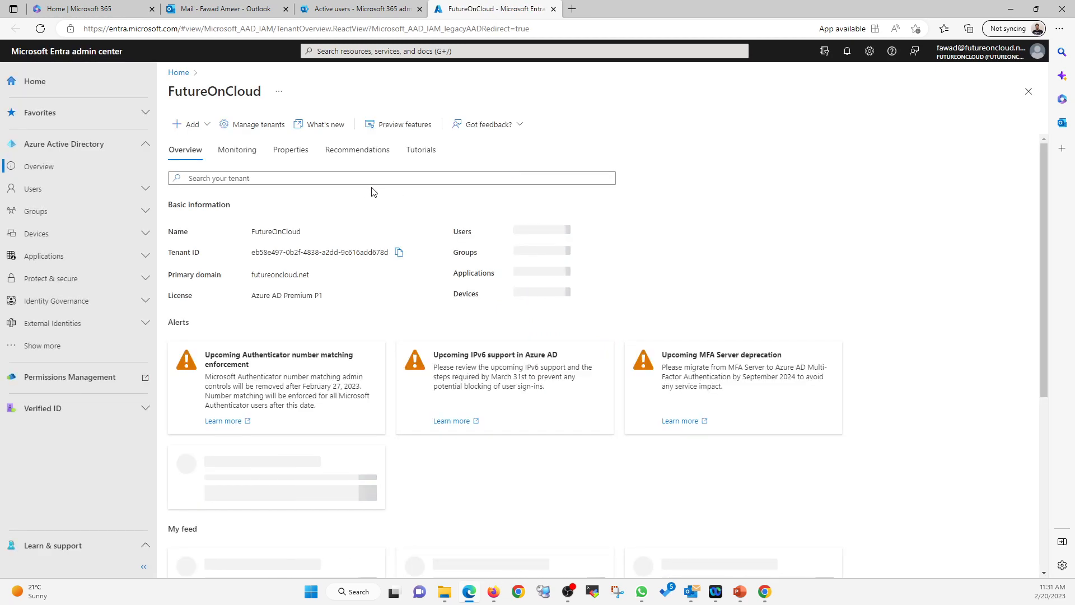
Step: Open Properties > Manage security defaults to confirm they are Enabled
left_click(291, 152)
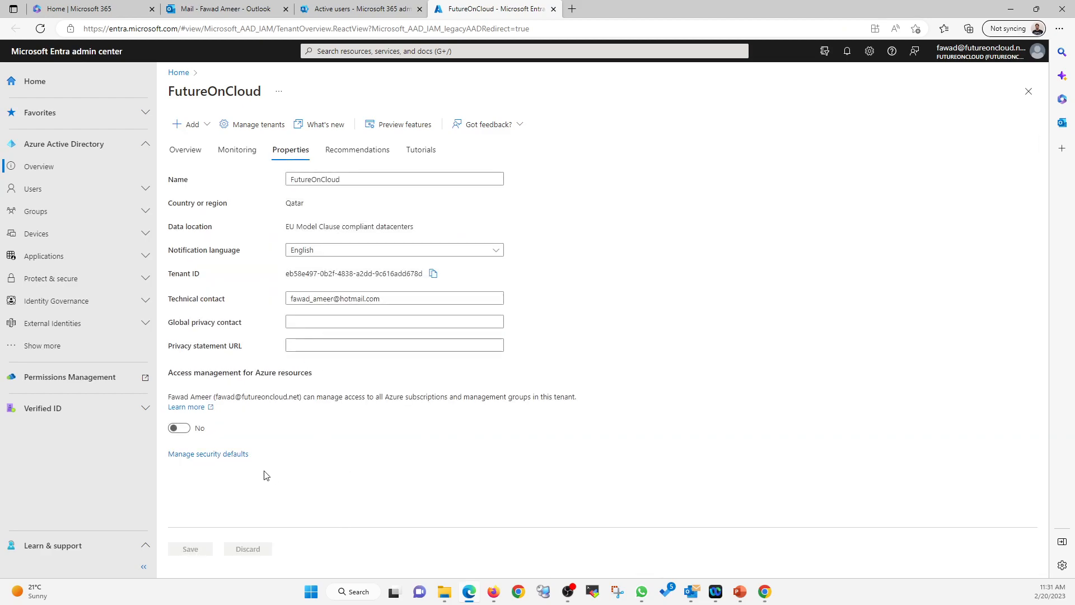
left_click(203, 456)
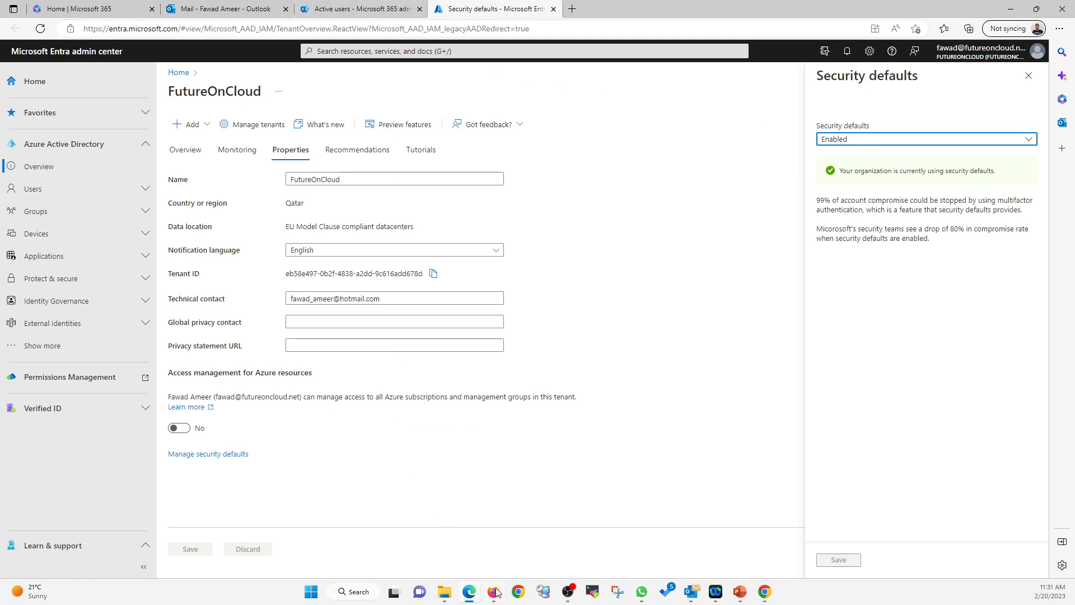
left_click(517, 592)
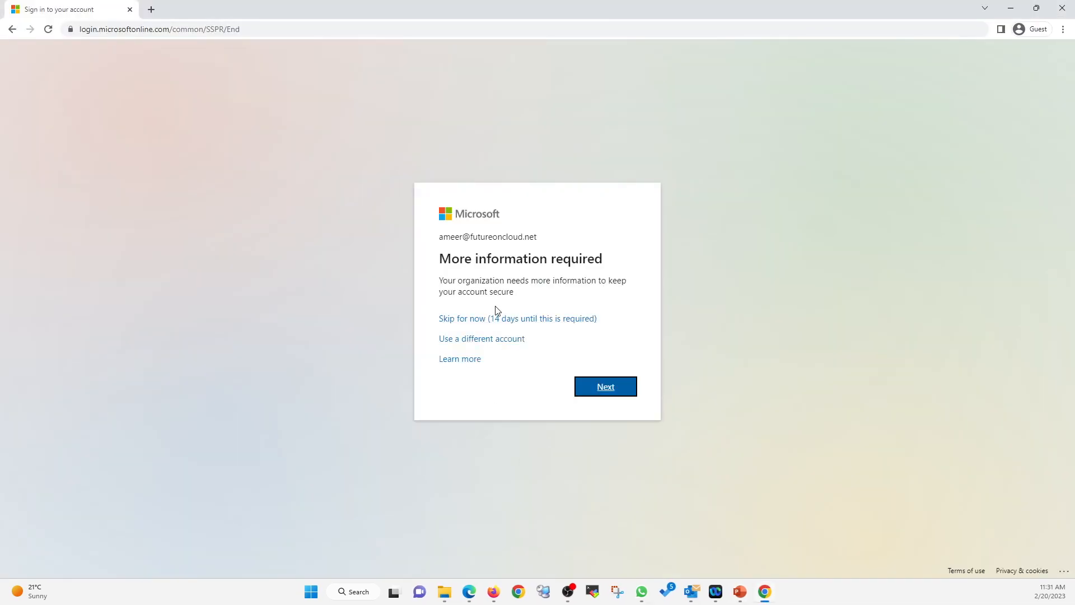
Step: Skip security setup, decline 'Stay signed in', dismiss the welcome tour, and verify the signed-in account
left_click(501, 319)
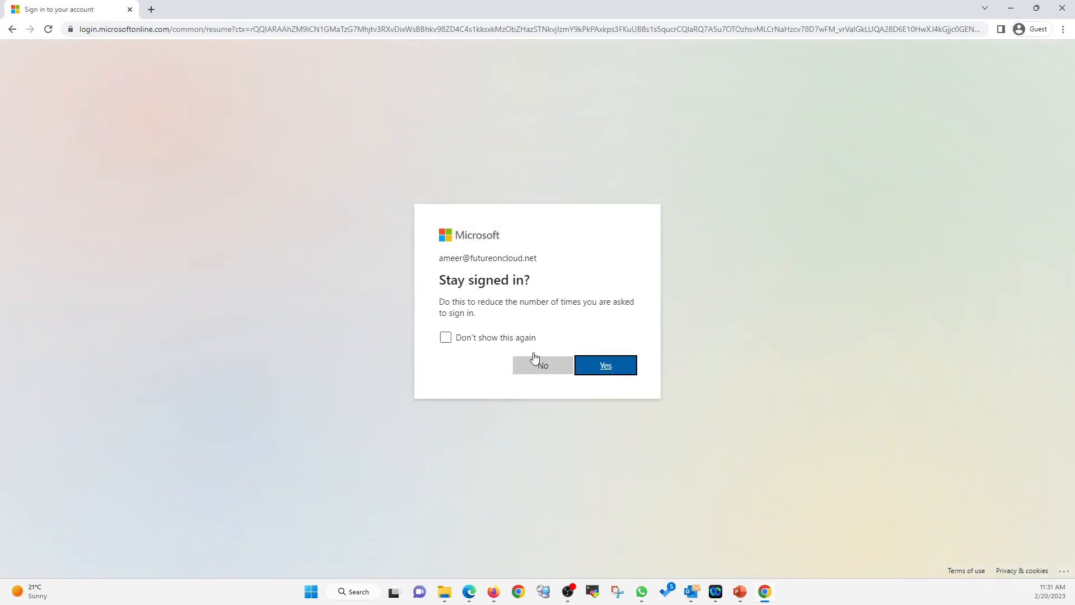
left_click(534, 371)
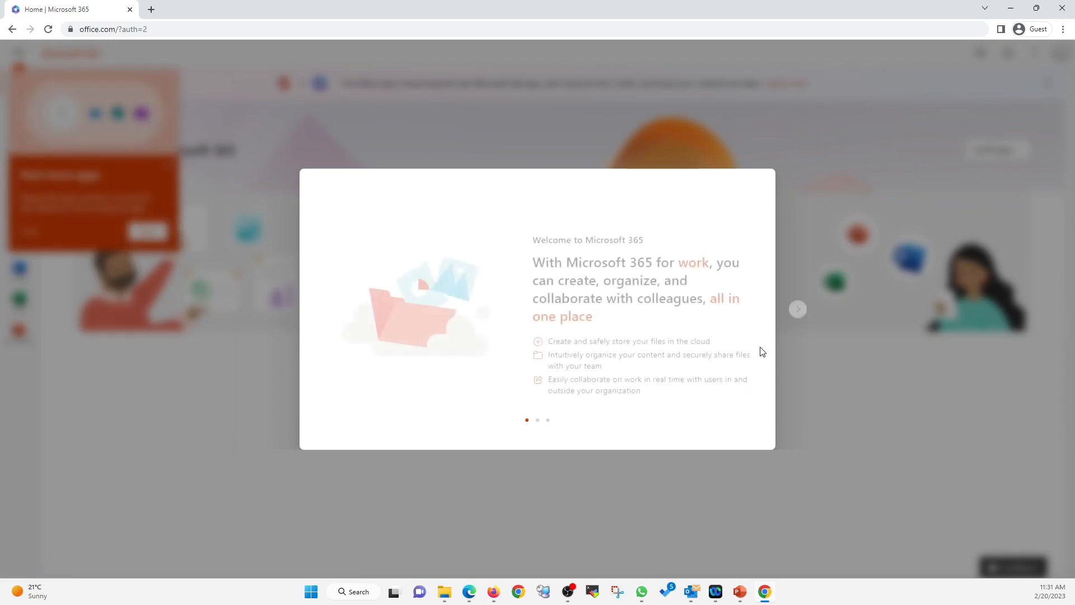
left_click(798, 309)
left_click(832, 269)
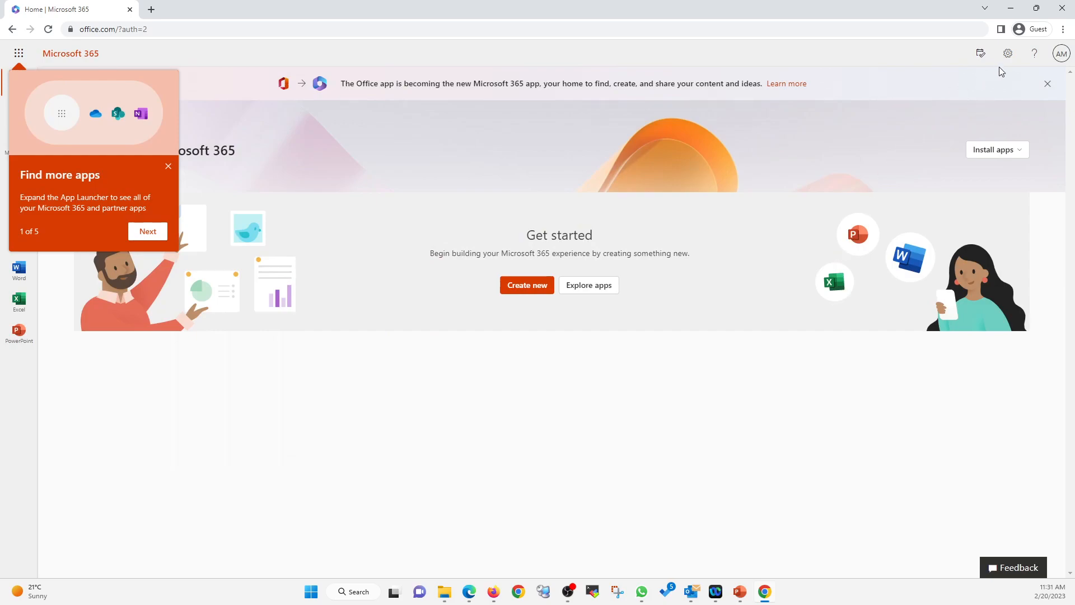
left_click(1062, 53)
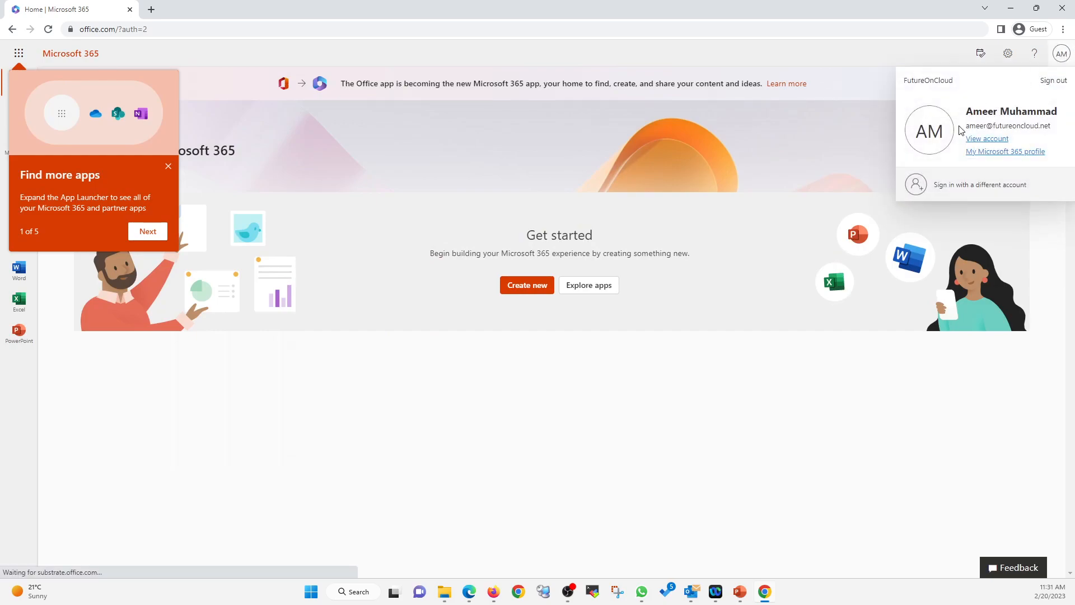
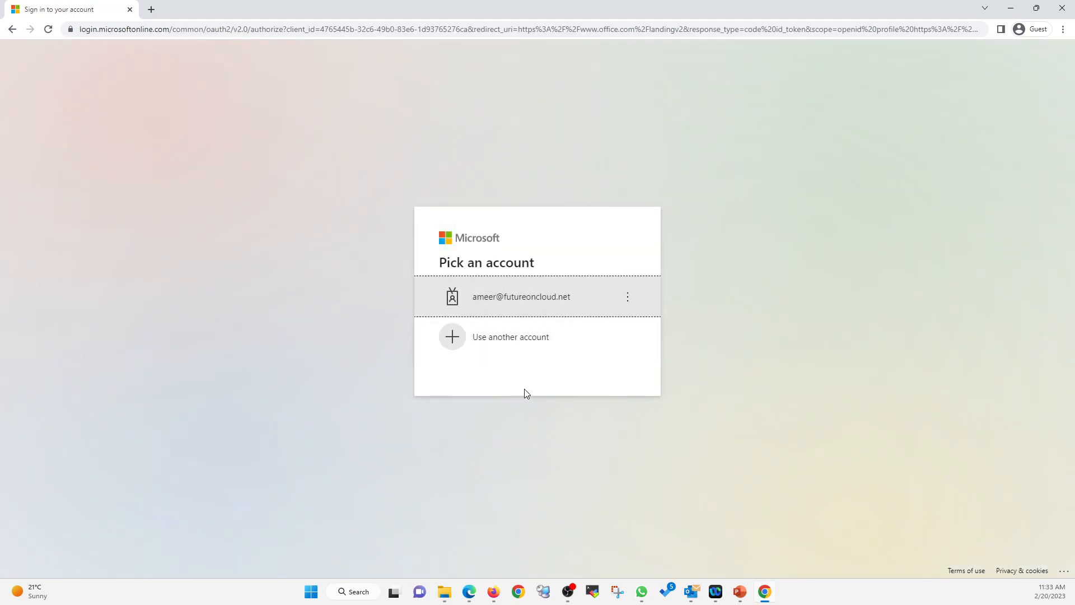
Step: Attempt a forgotten-password reset for the test account, confirm reset isn't enabled, and close Chrome
left_click(528, 311)
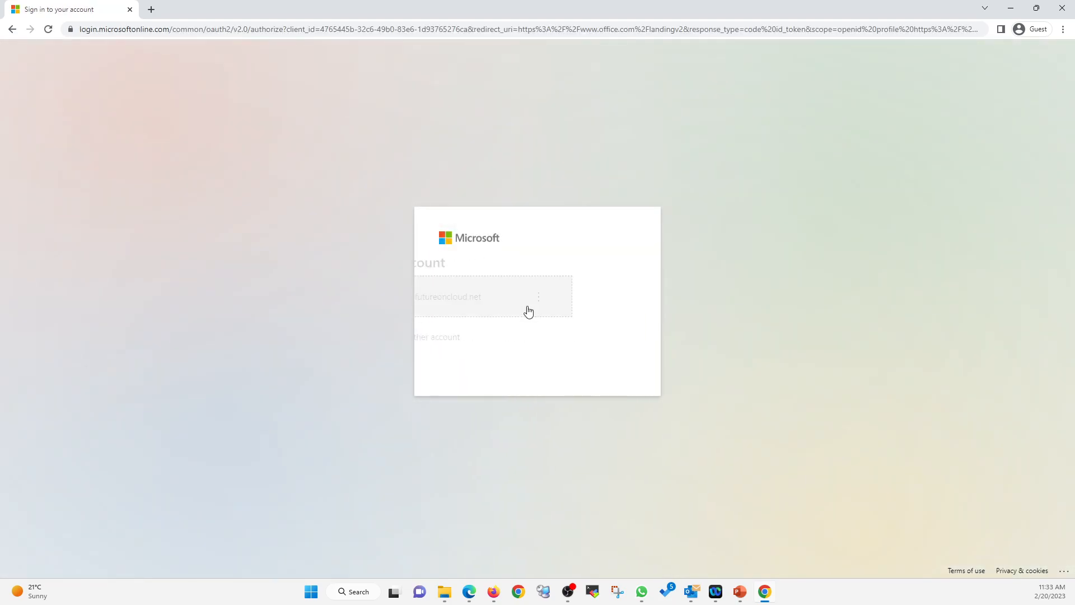
left_click(471, 335)
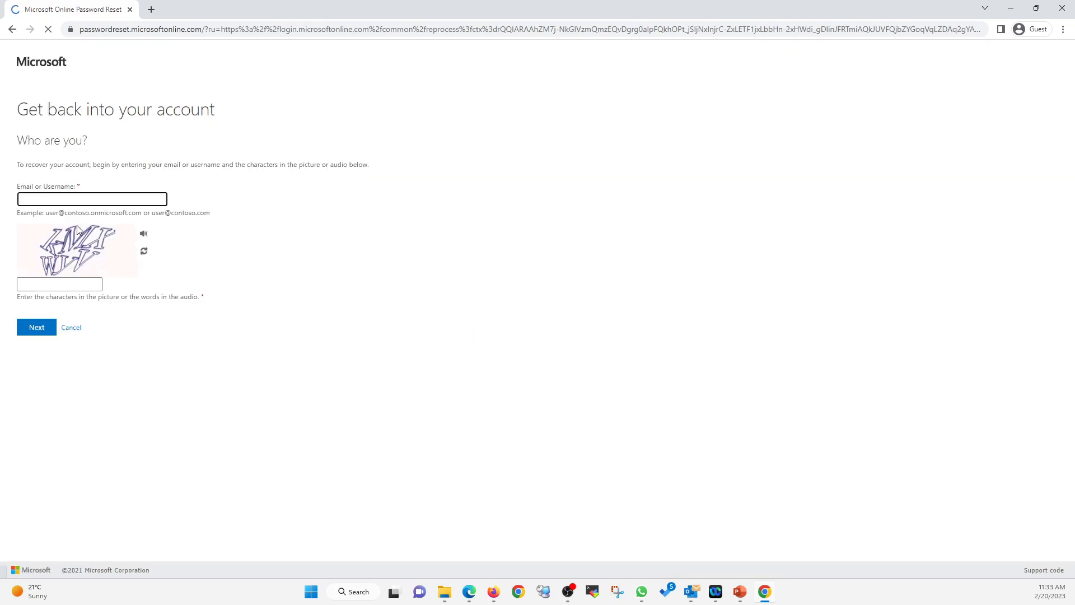
left_click(55, 280)
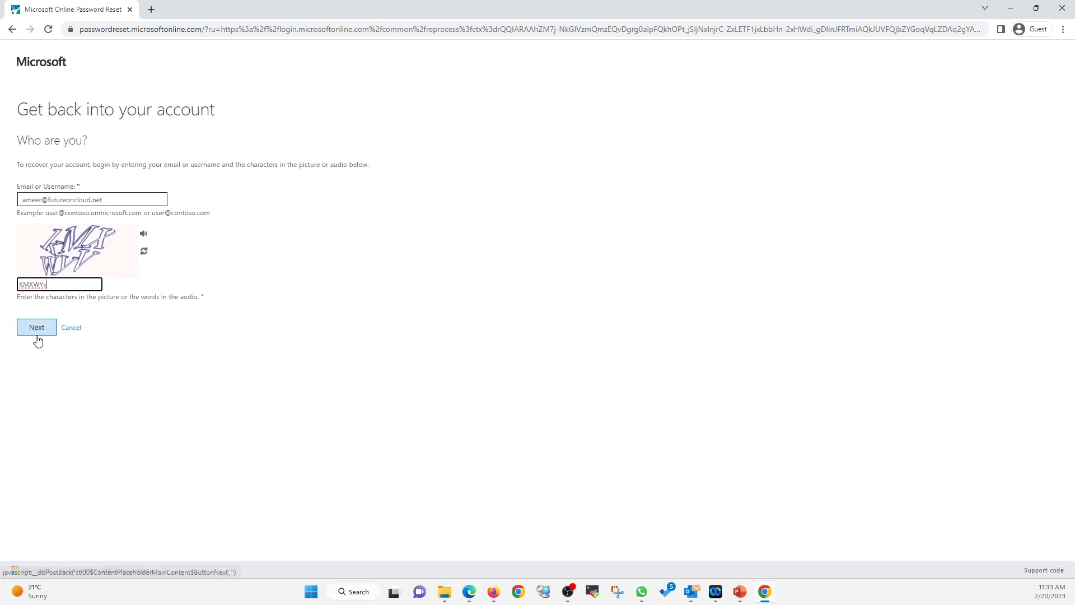
left_click(36, 330)
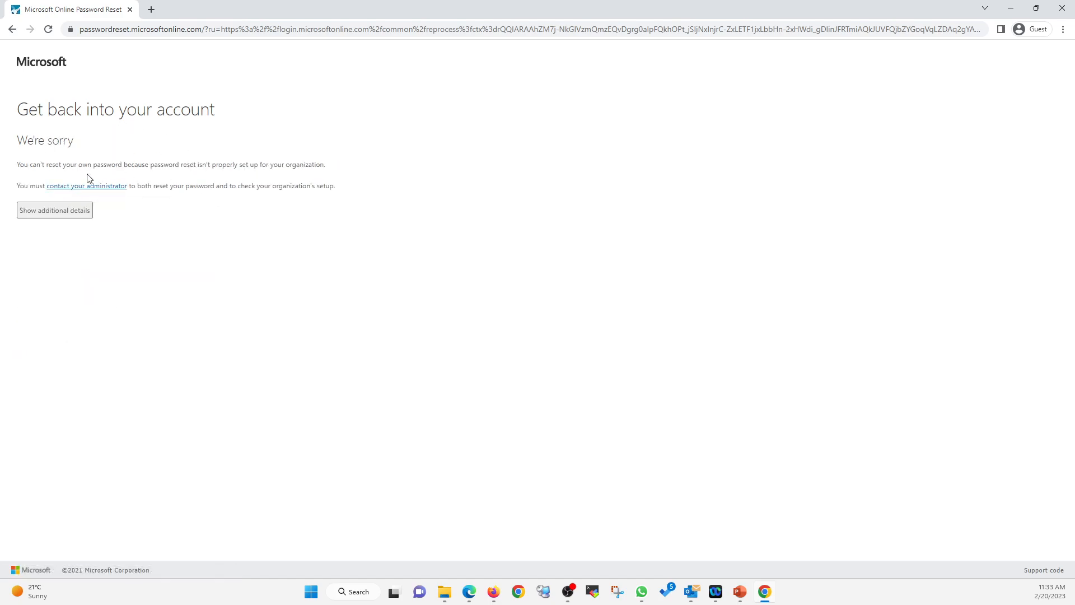
left_click_drag(20, 145, 329, 174)
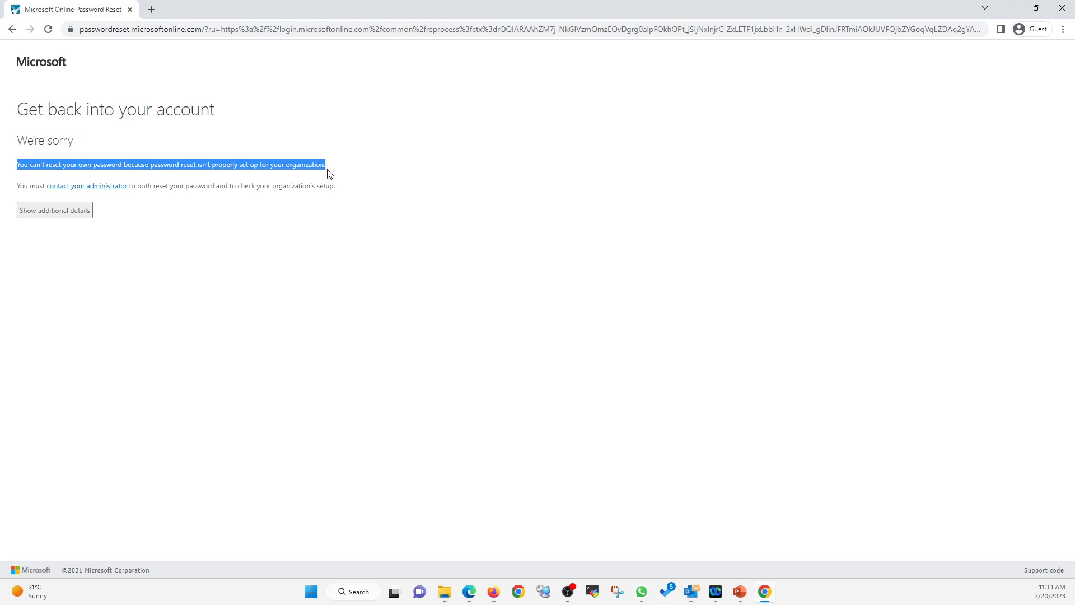
left_click(13, 29)
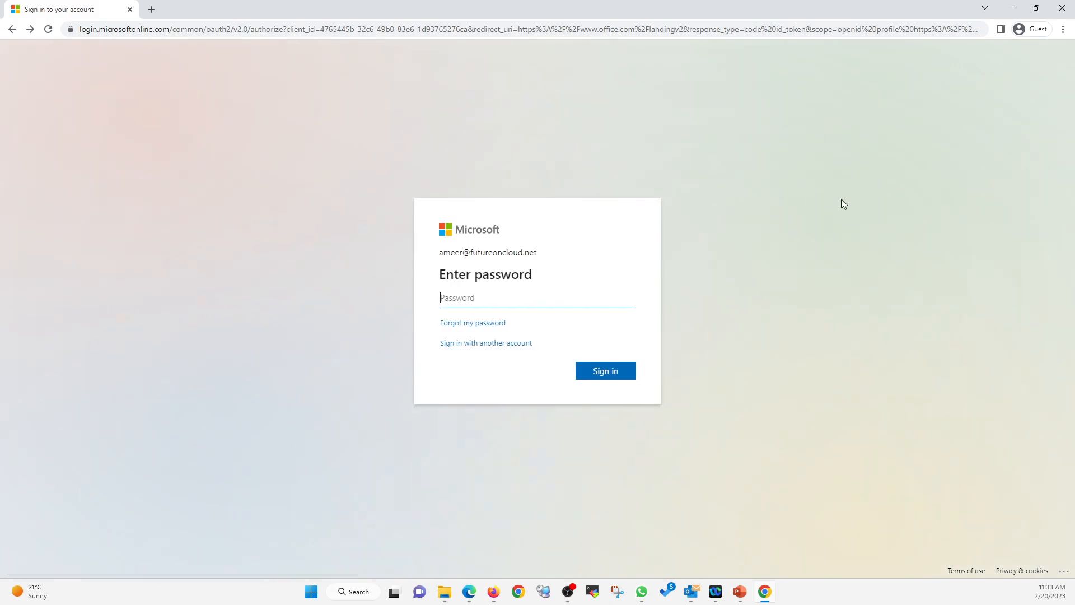
left_click(1066, 9)
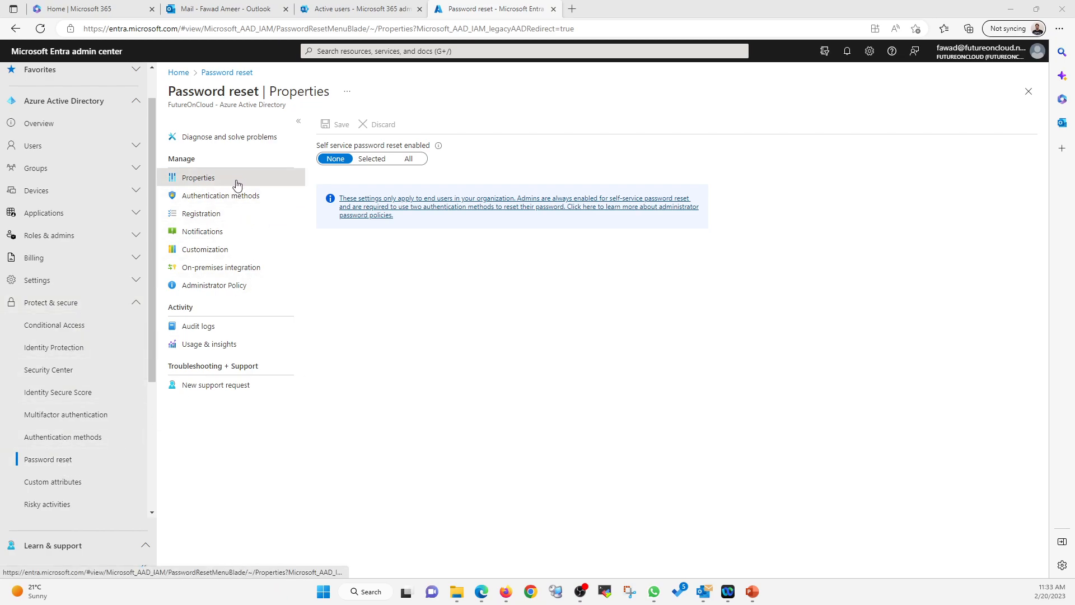
Step: Set self-service password reset to Selected, scoped to the FOC Non-Admin Users group
left_click(372, 159)
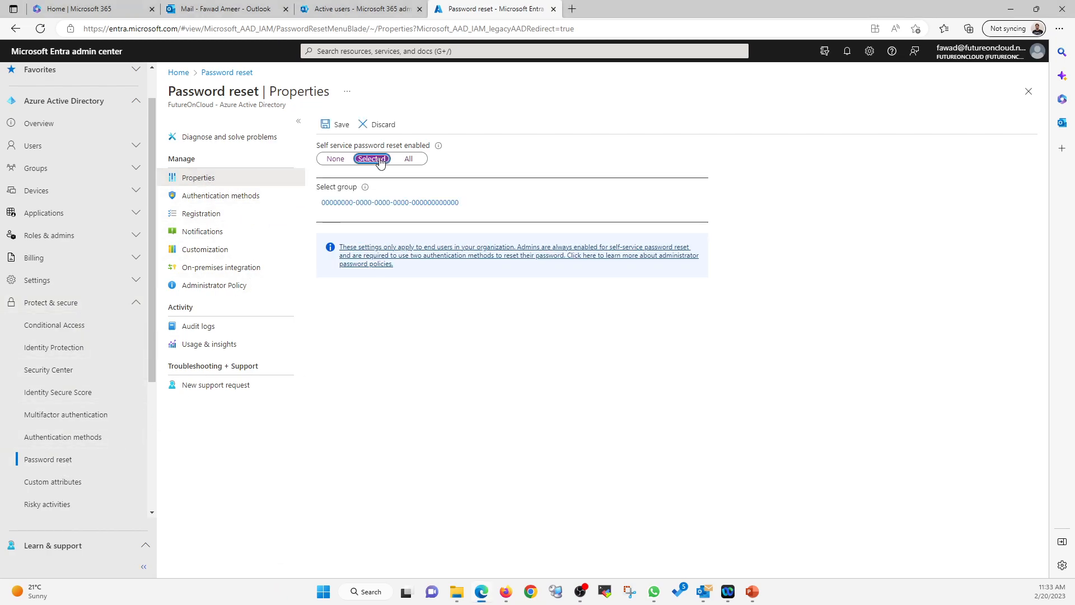
left_click(367, 203)
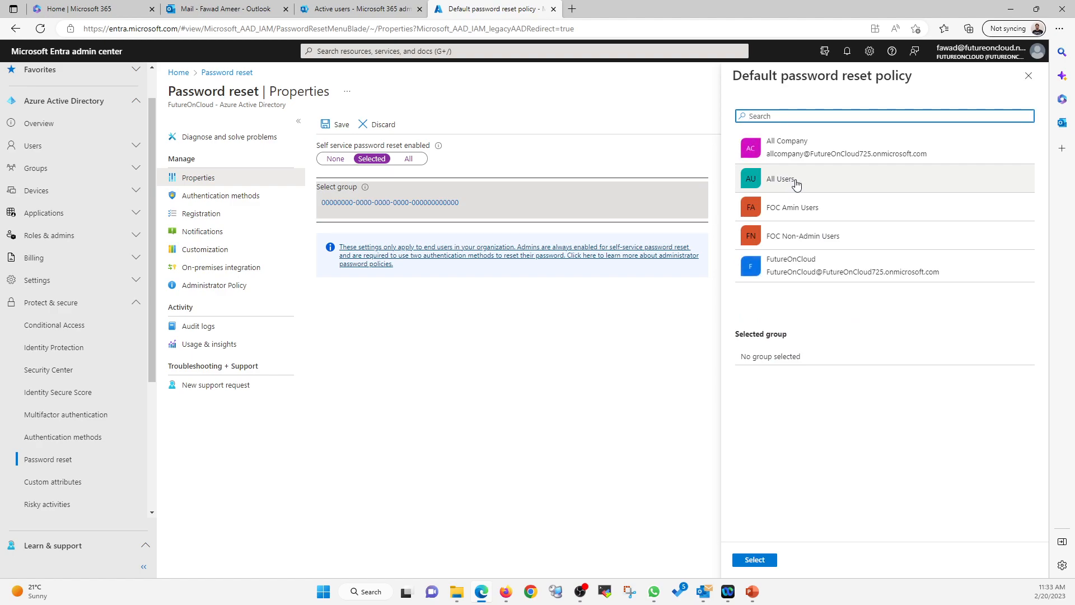
left_click(791, 241)
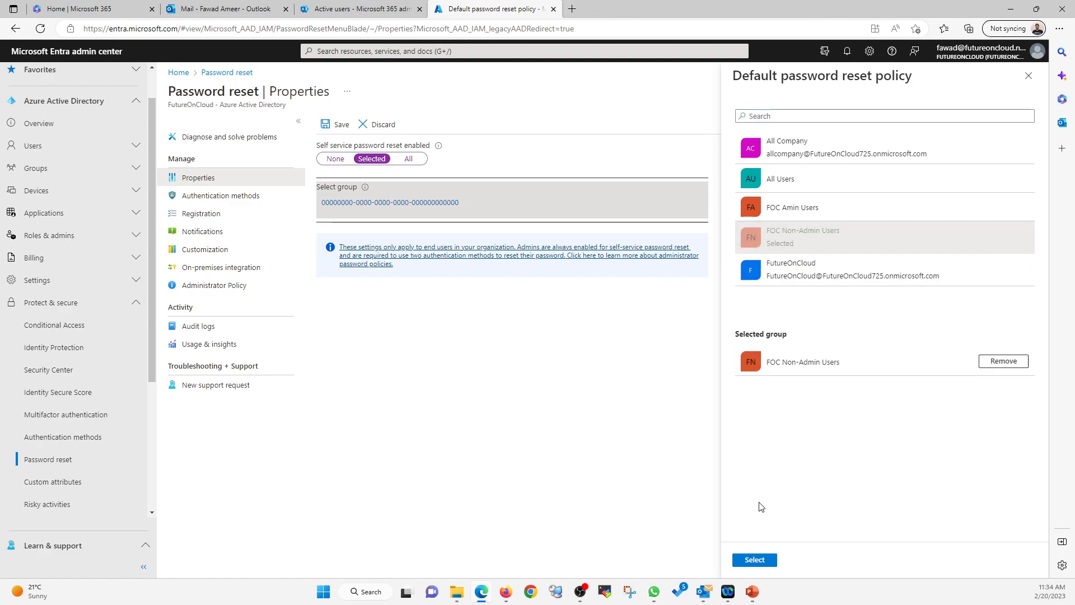
left_click(754, 560)
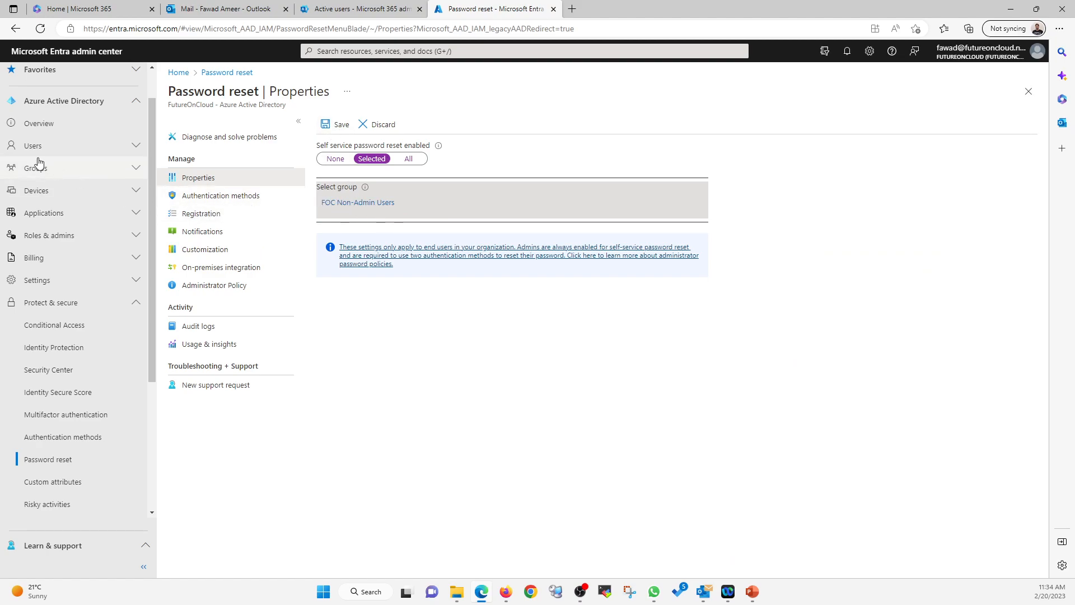
left_click(59, 170)
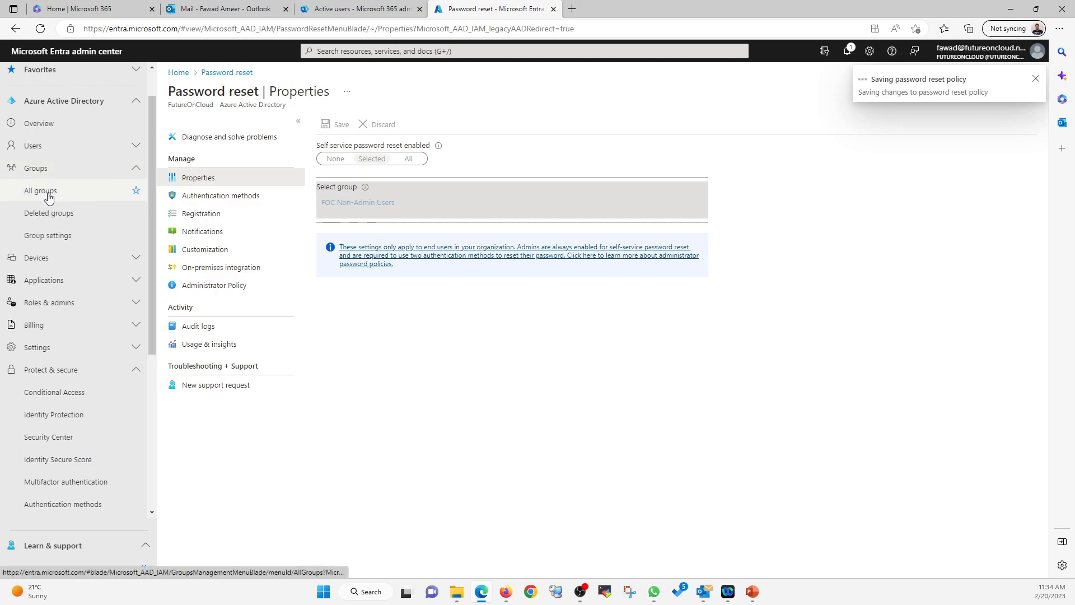
Step: Add the test user, found by searching 'ameer', as a member of FOC Non-Admin Users
left_click(54, 199)
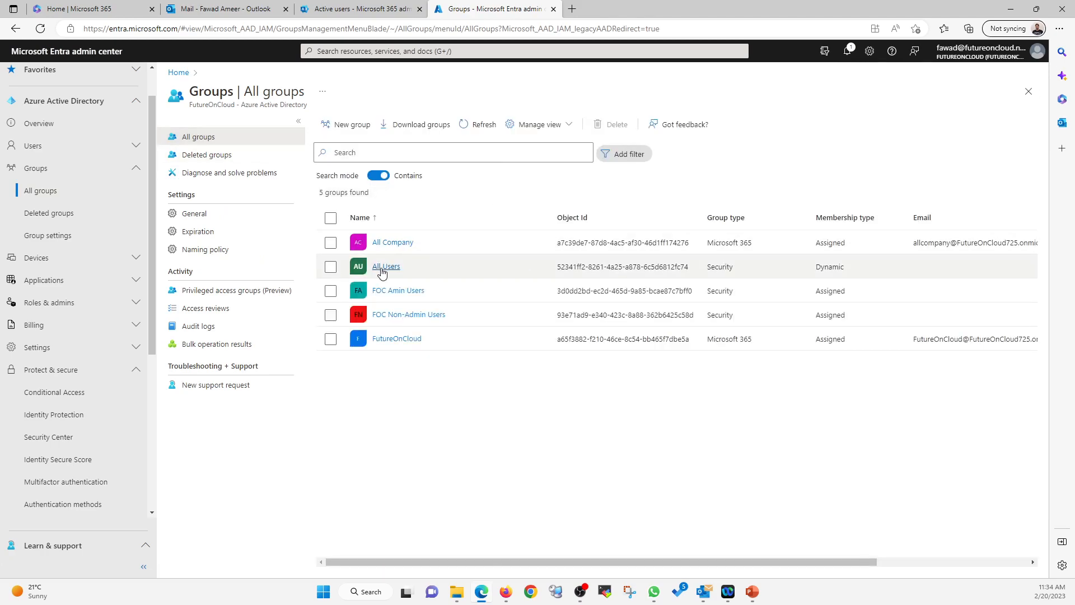
left_click(400, 317)
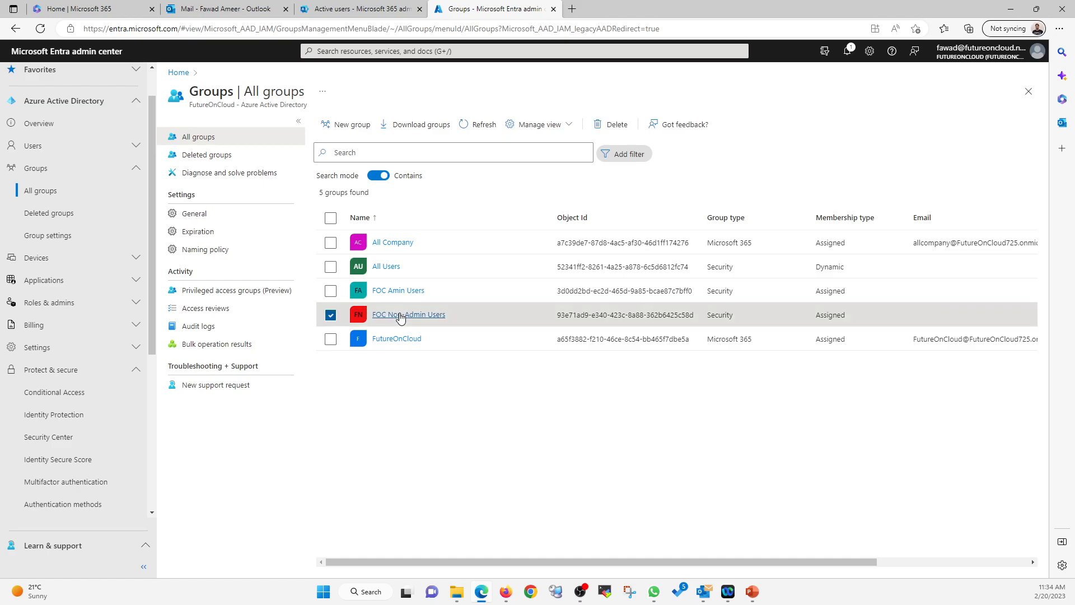
left_click(400, 317)
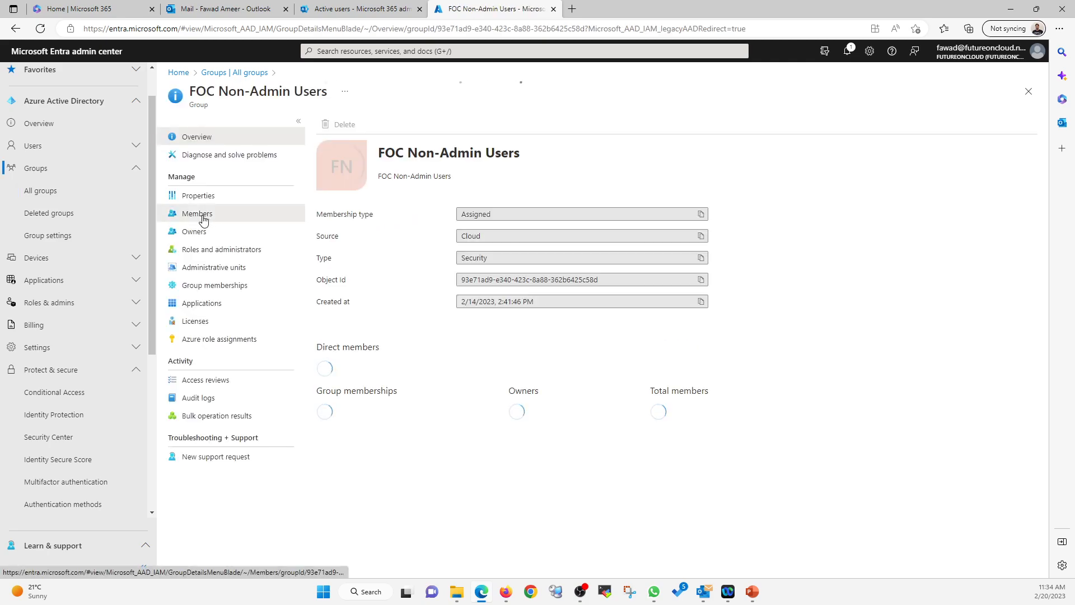
left_click(203, 219)
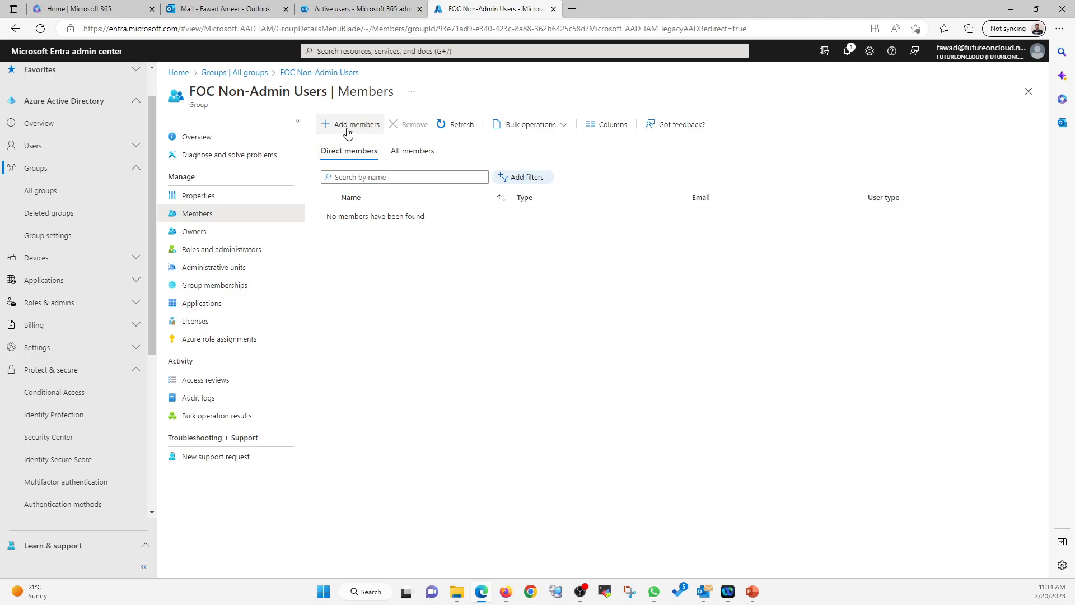
left_click(348, 125)
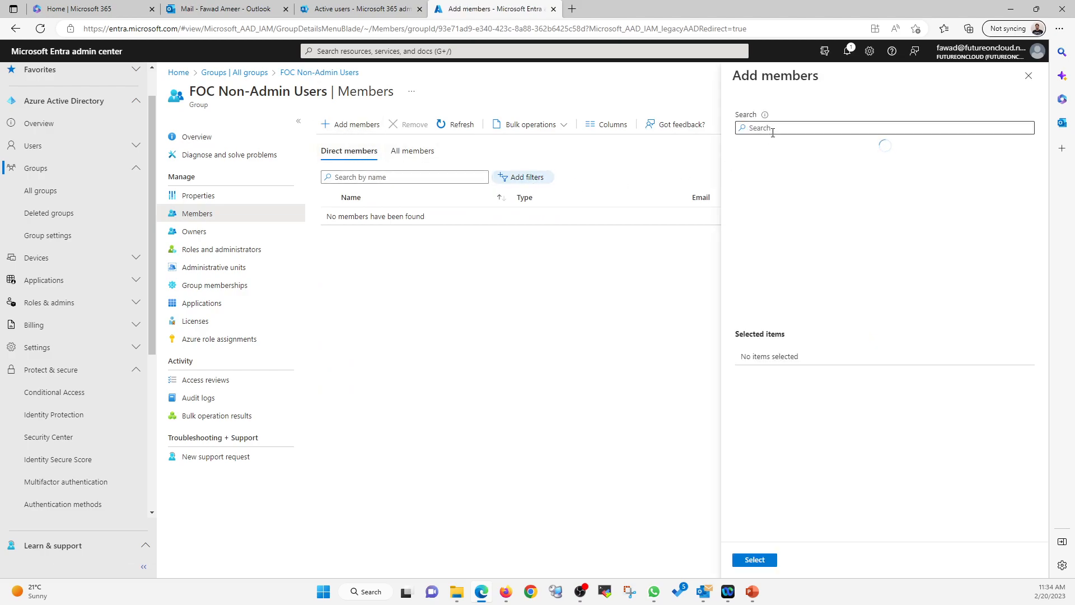
left_click(773, 132)
type("ameer")
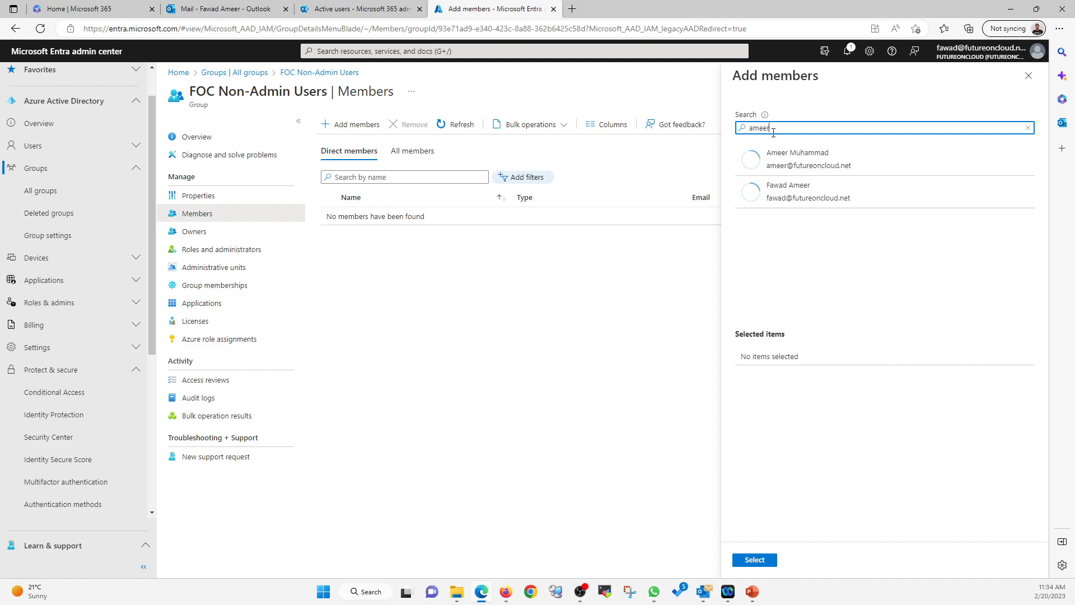
left_click(842, 162)
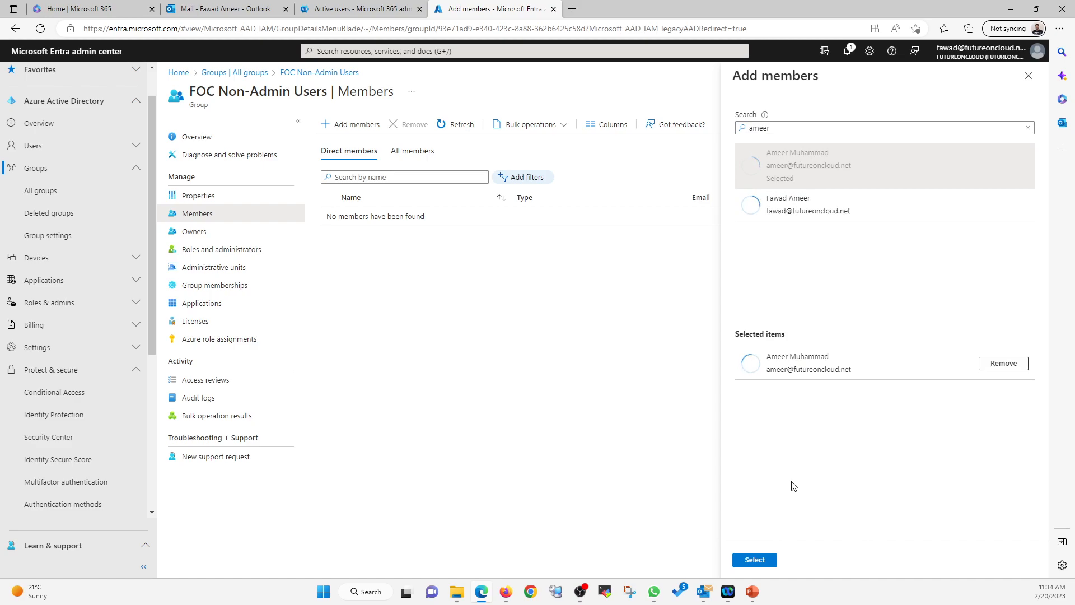
left_click(754, 560)
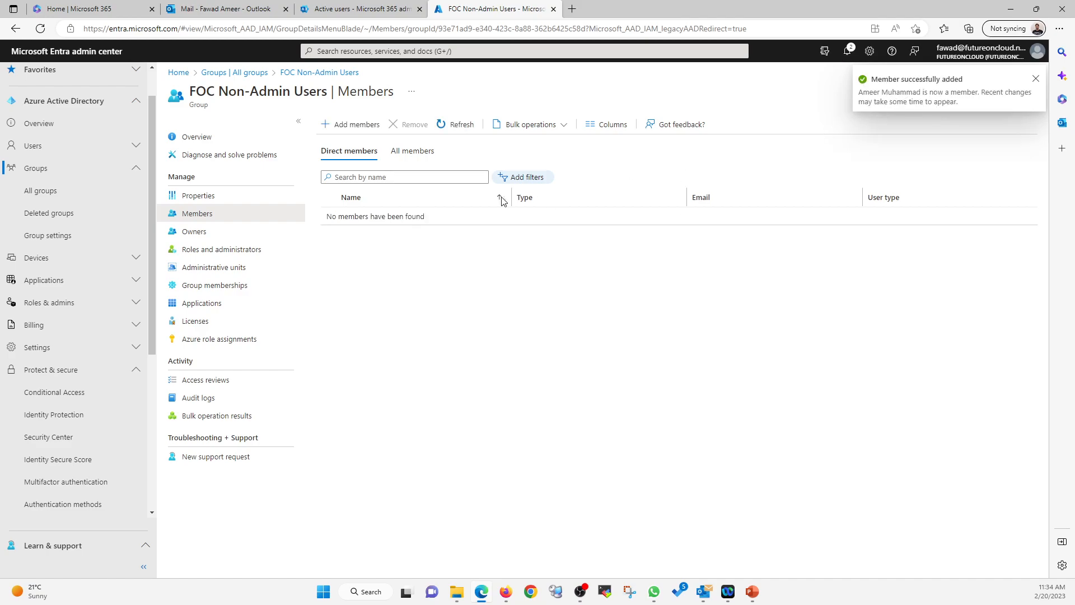
Step: Refresh the group's members to confirm the test user appears, then go back to Password reset
left_click(458, 124)
left_click(1036, 78)
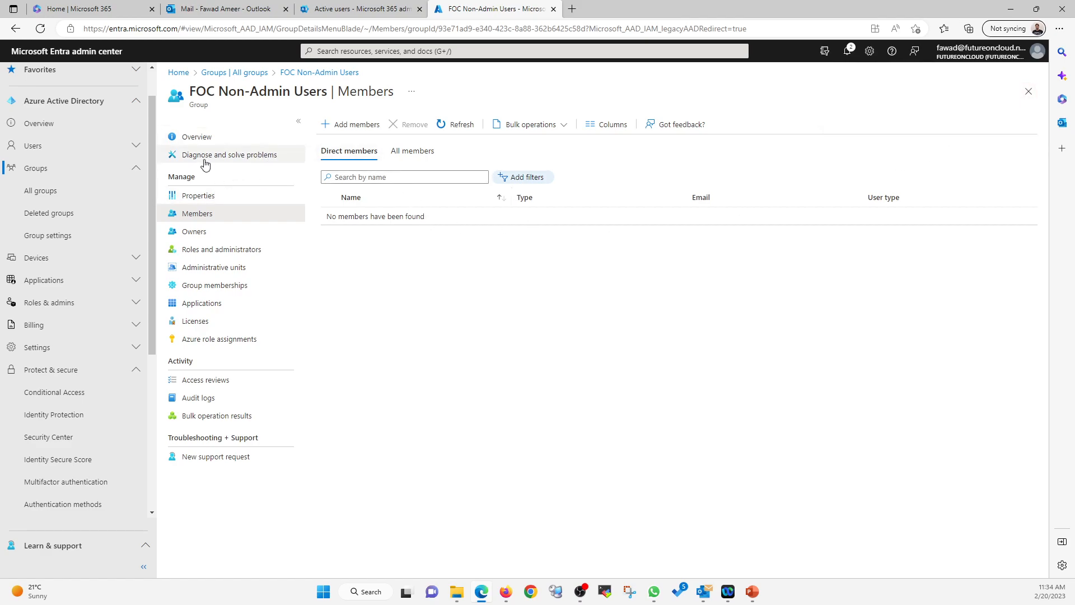
left_click(201, 230)
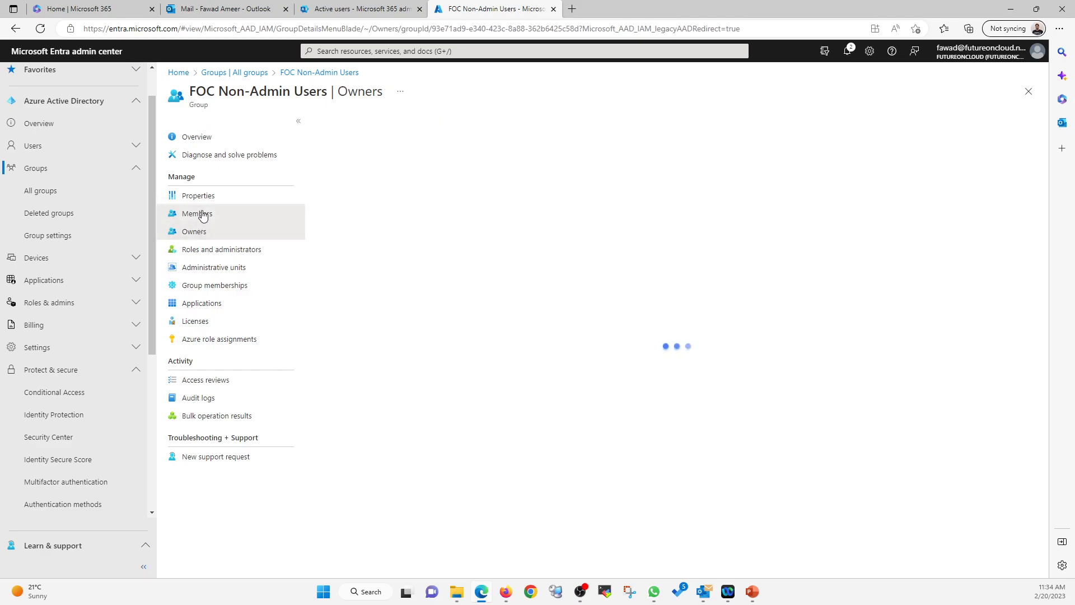
left_click(202, 215)
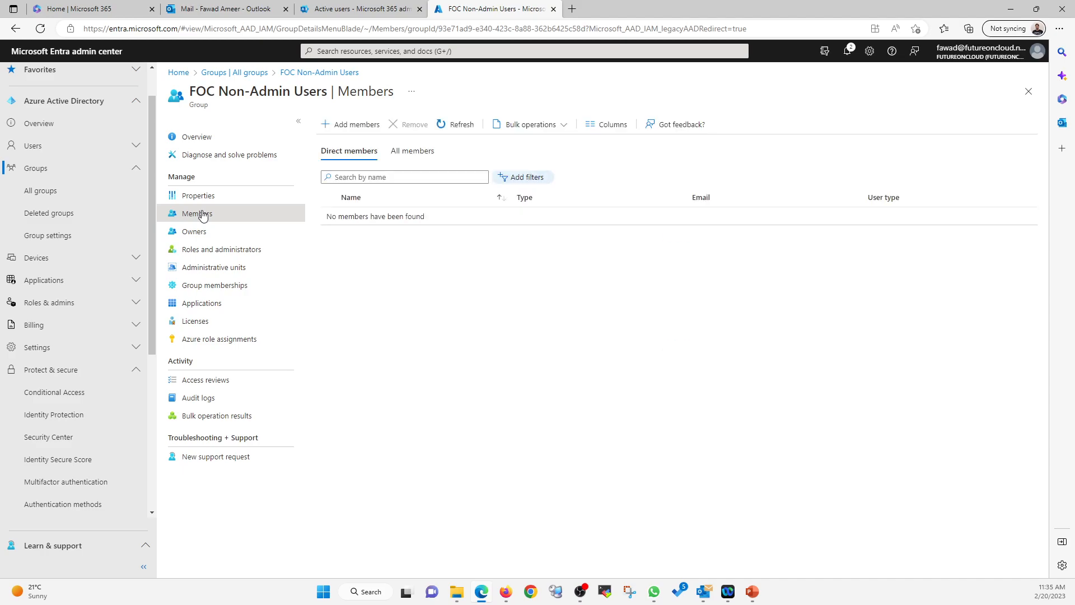
left_click(414, 155)
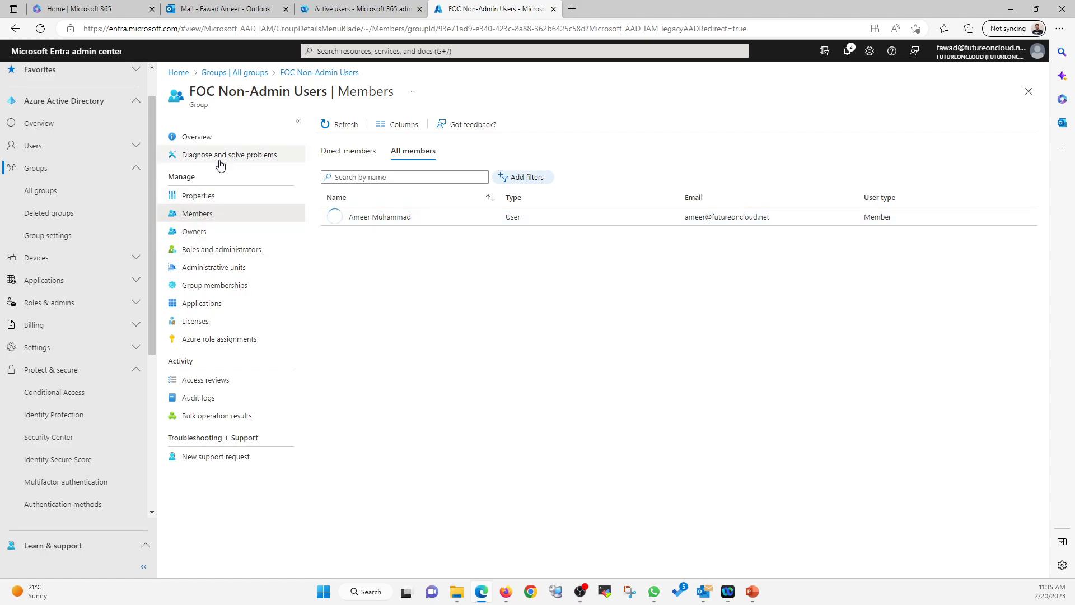
scroll(72, 416, "down", 2)
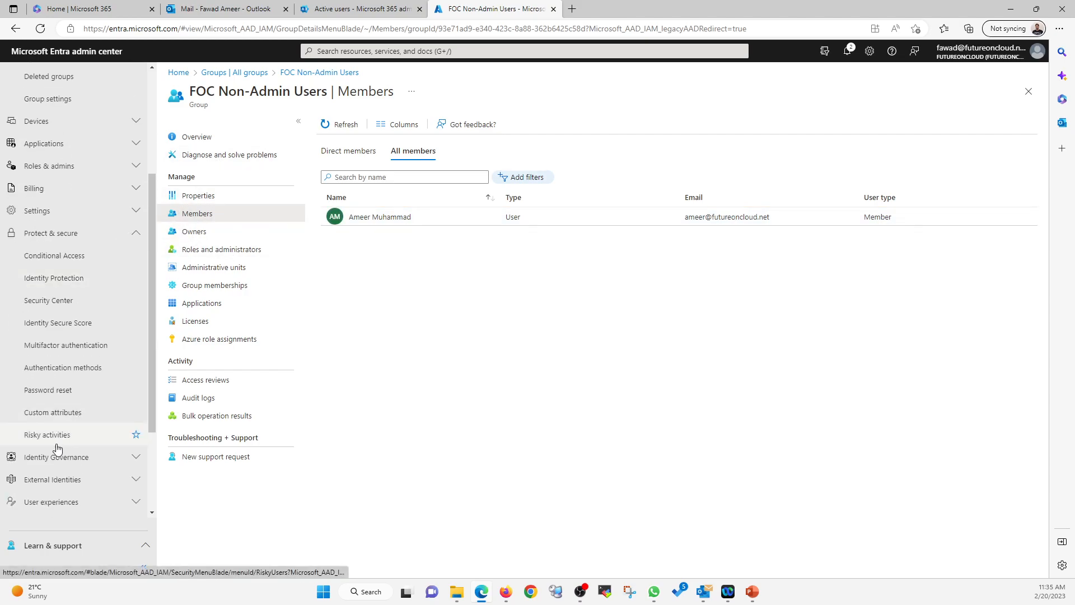
left_click(72, 390)
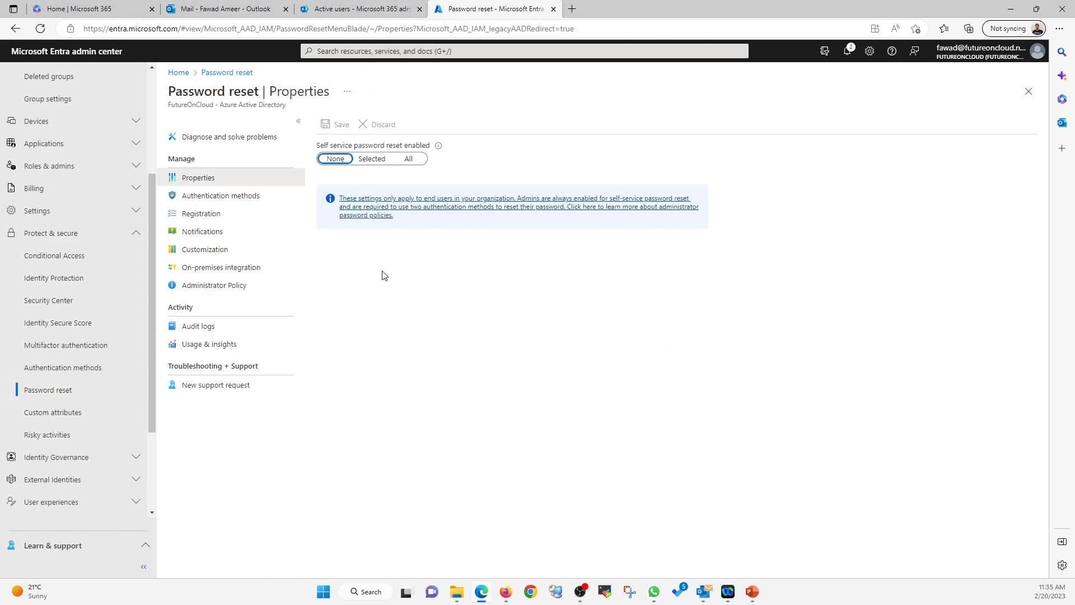
Step: In Authentication methods, require 1 method with Email only, leaving Mobile phone (SMS) unticked
left_click(371, 159)
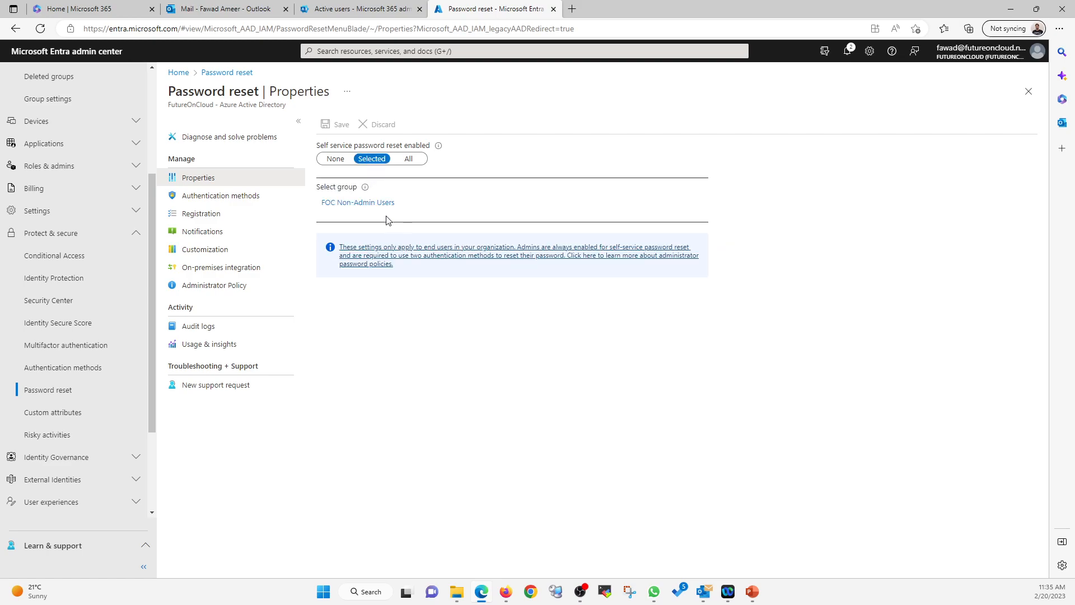
left_click(224, 199)
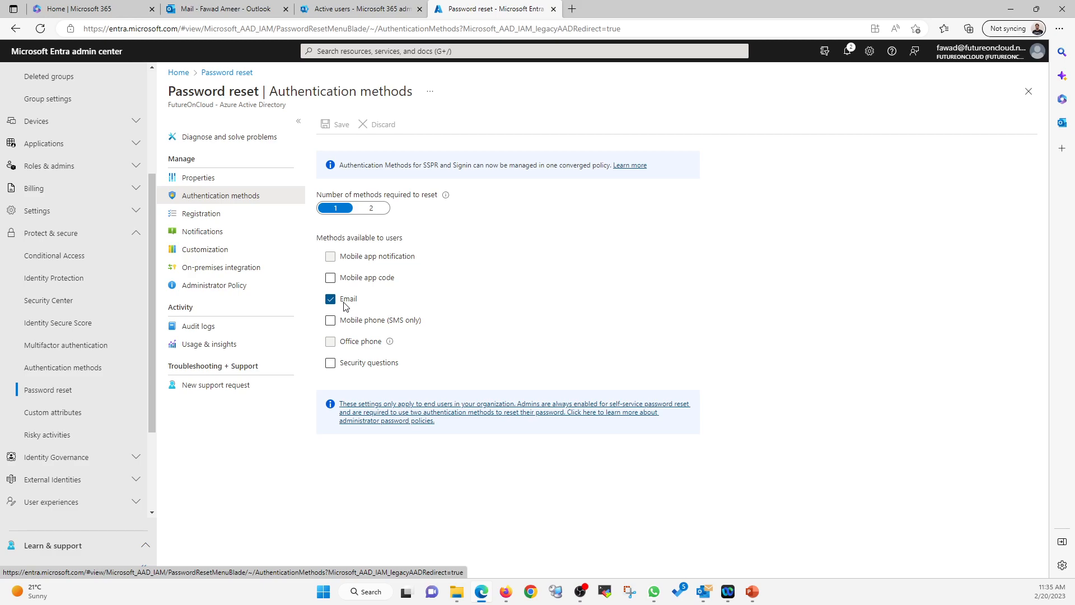
left_click(376, 210)
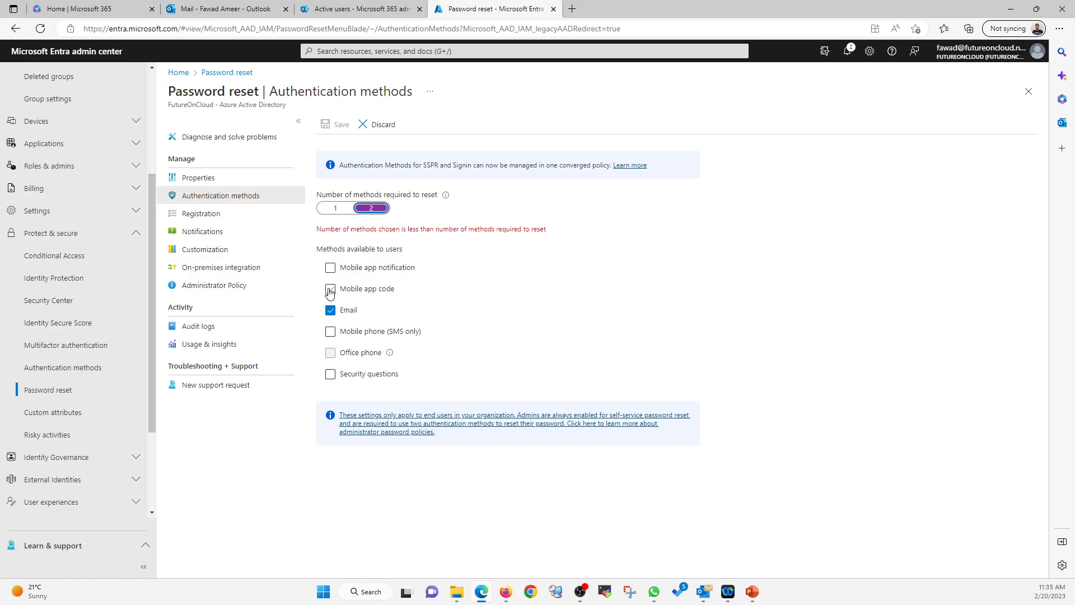
left_click(331, 331)
left_click(331, 320)
left_click(335, 208)
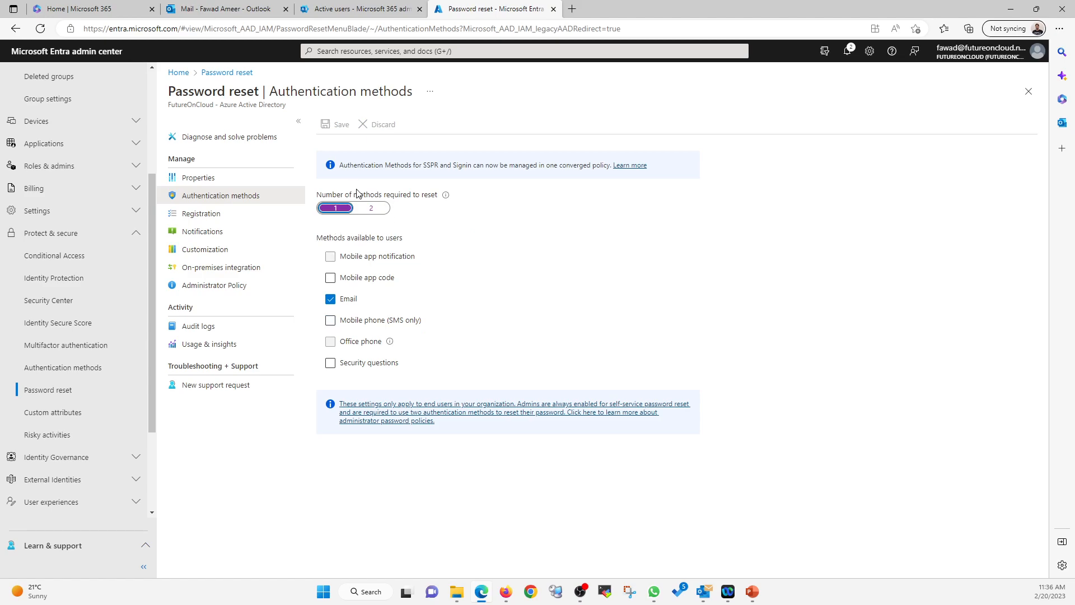
left_click(232, 220)
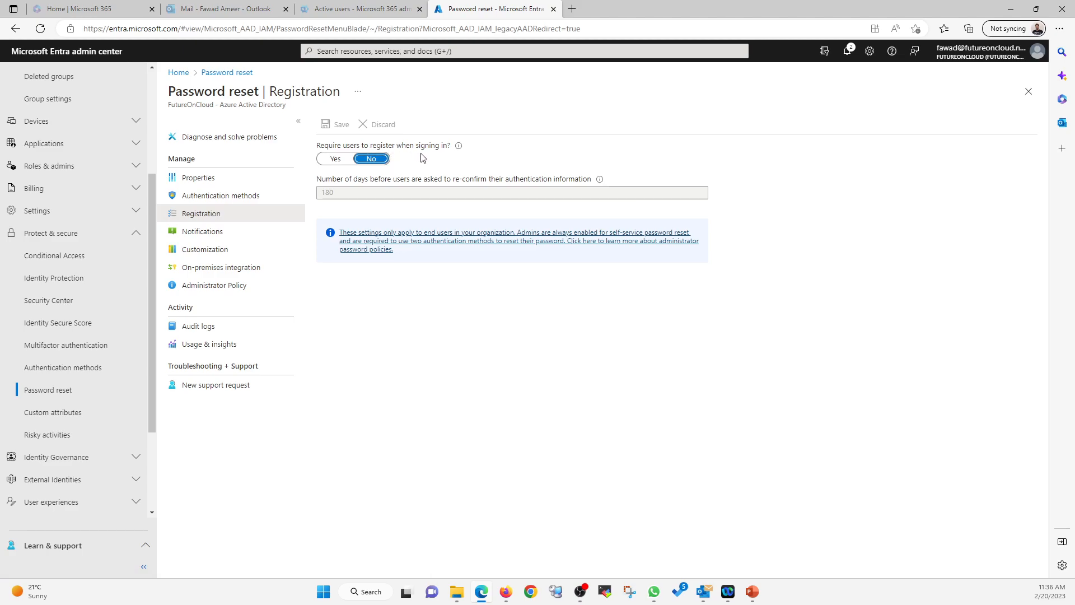
Step: Set 'Require users to register when signing in' to Yes with 180 days and save
left_click(336, 159)
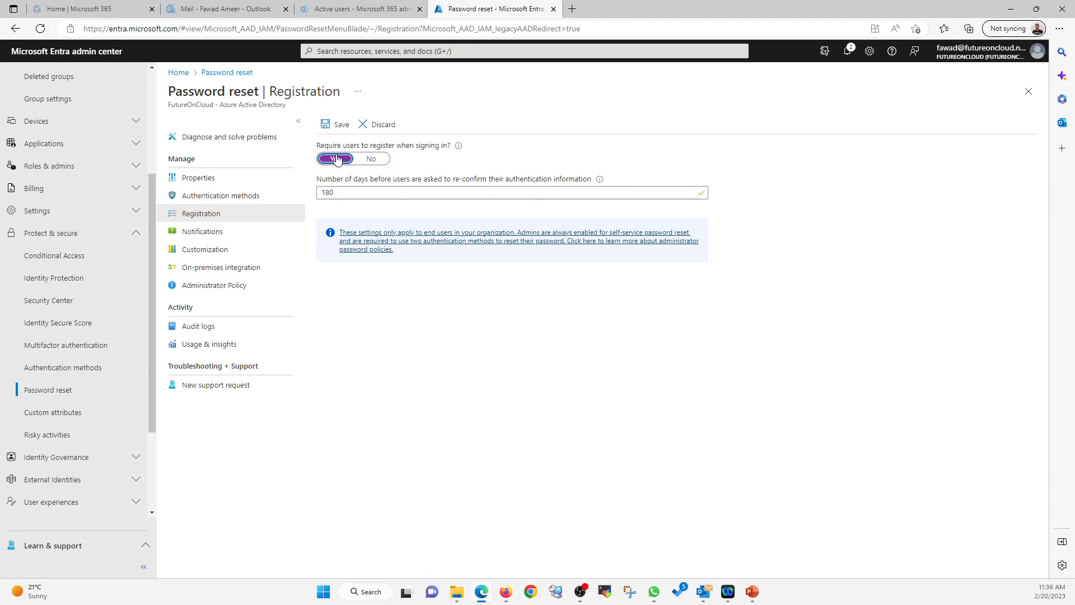
left_click(338, 126)
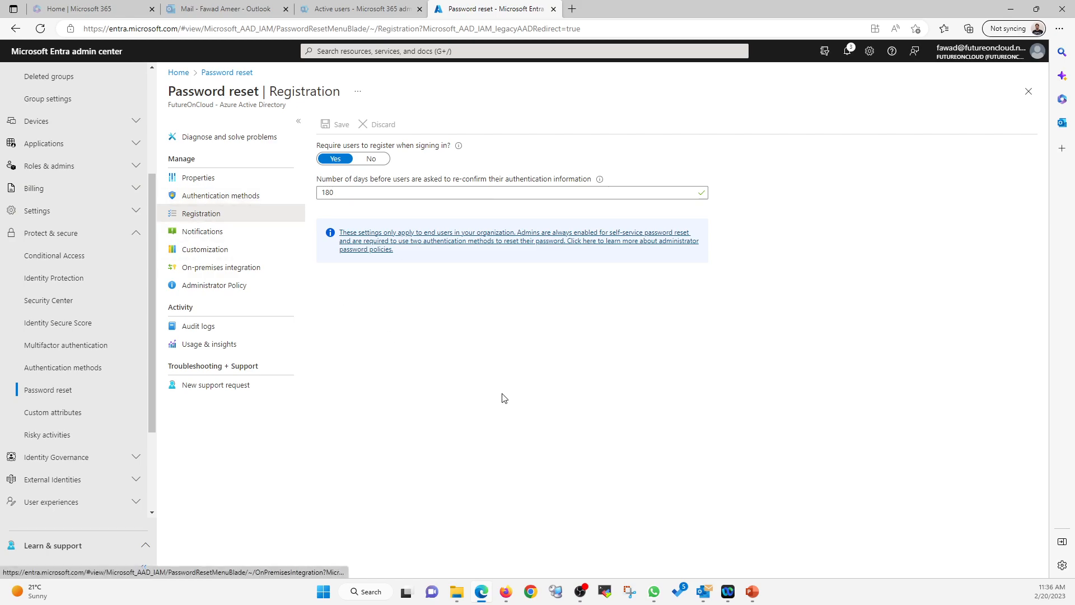
left_click(531, 592)
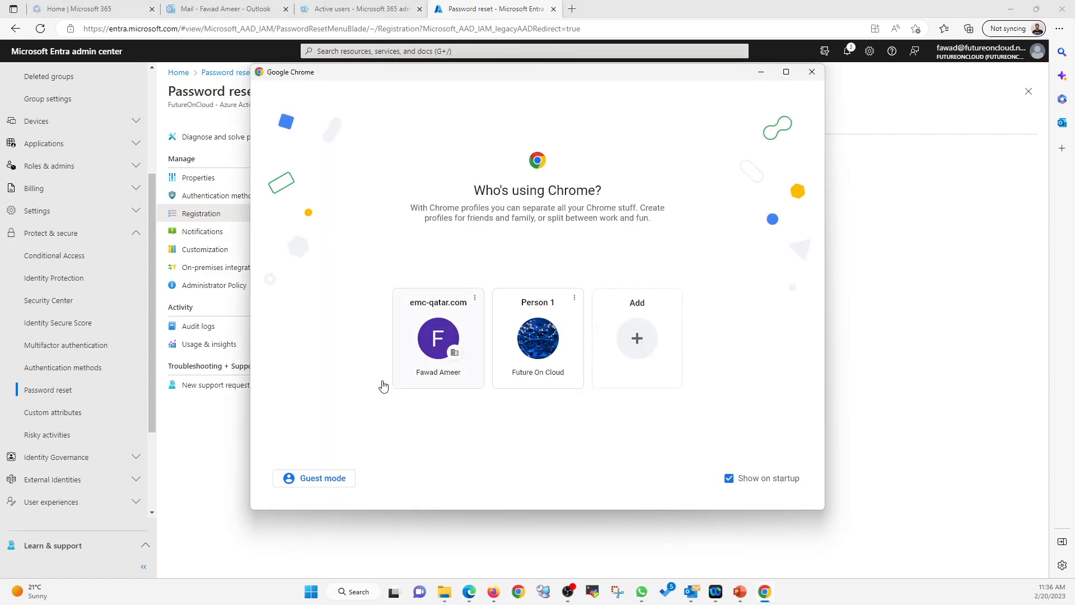
Step: In a Chrome Guest window, go to office.com and sign in with the test user's credentials
left_click(331, 478)
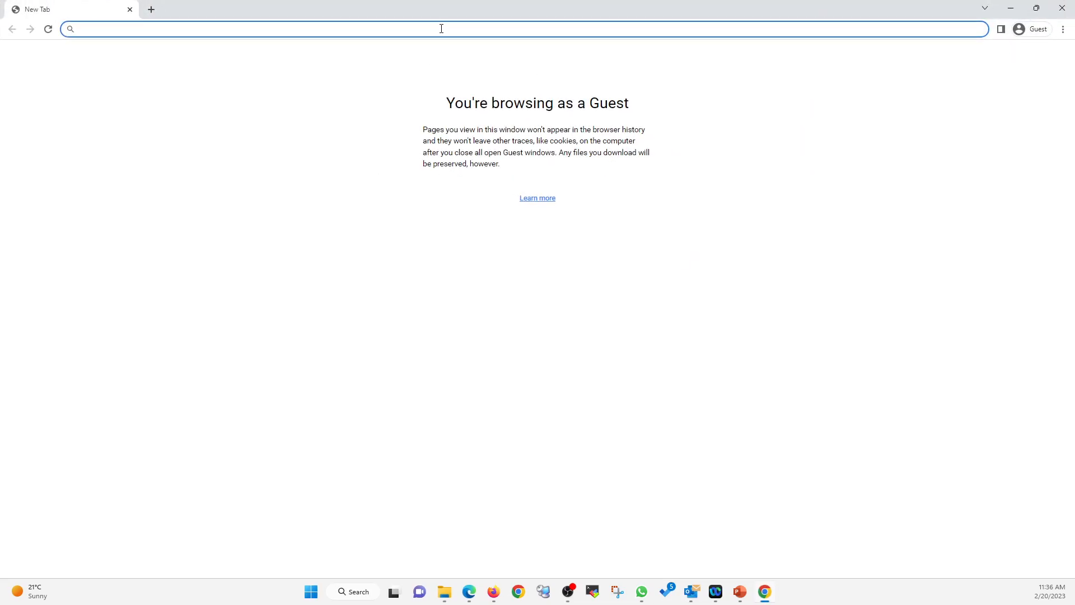
type("office.com")
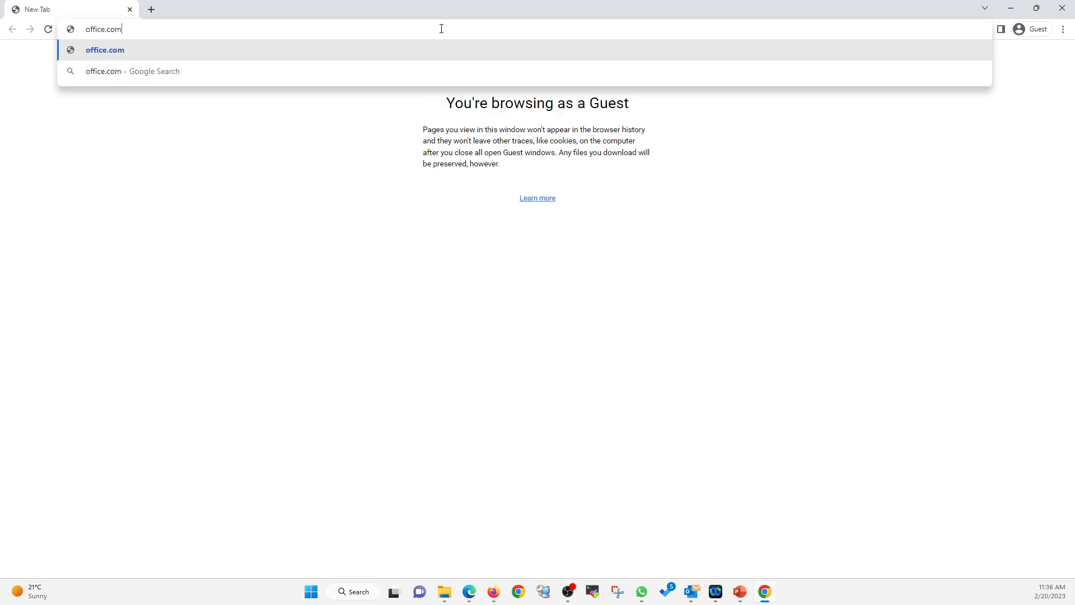
key("Return")
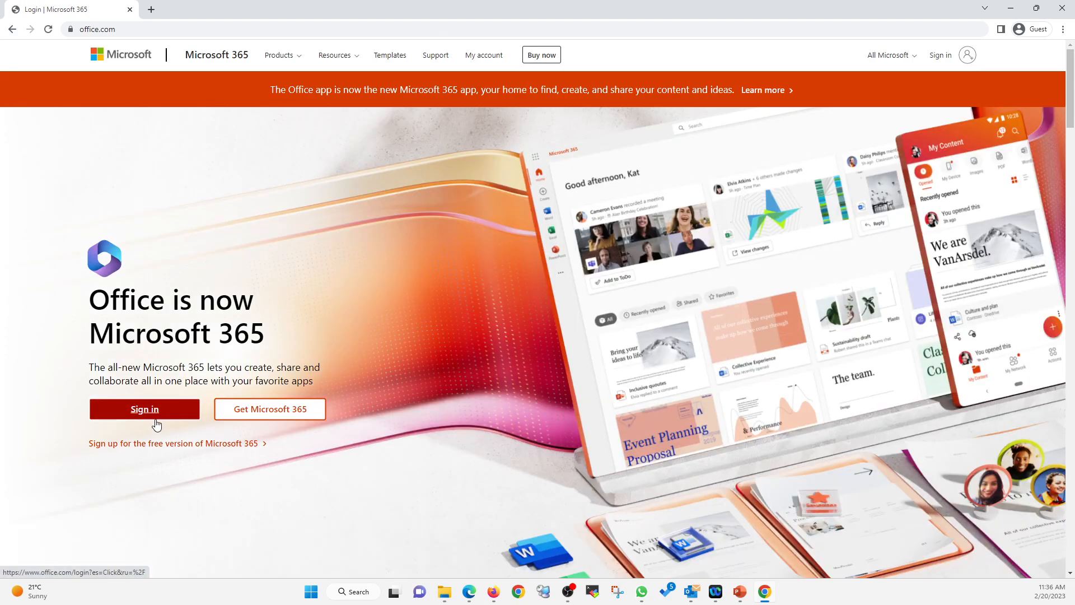
left_click(162, 421)
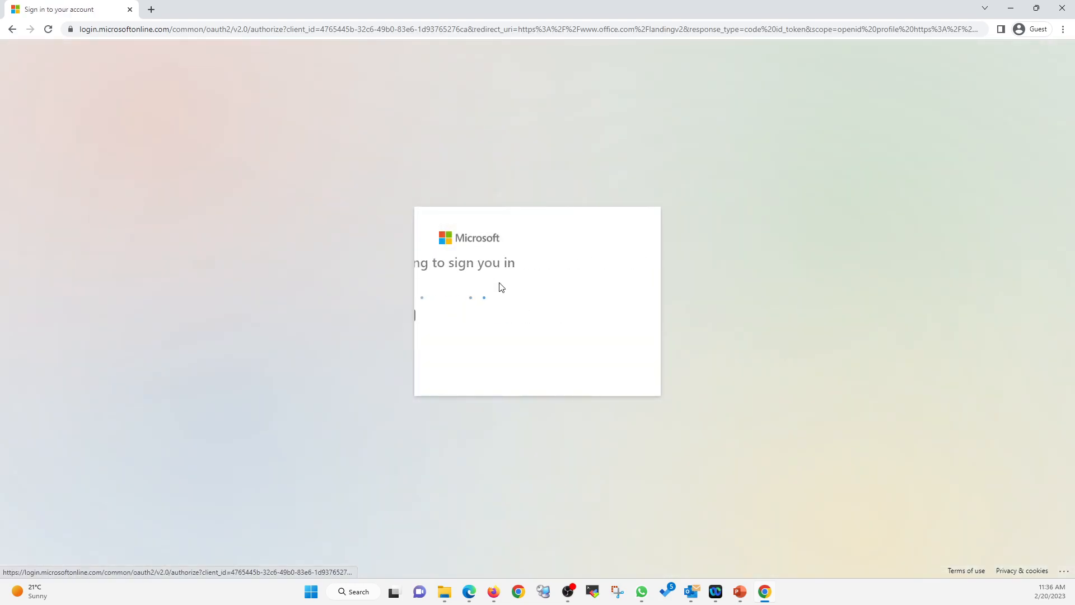
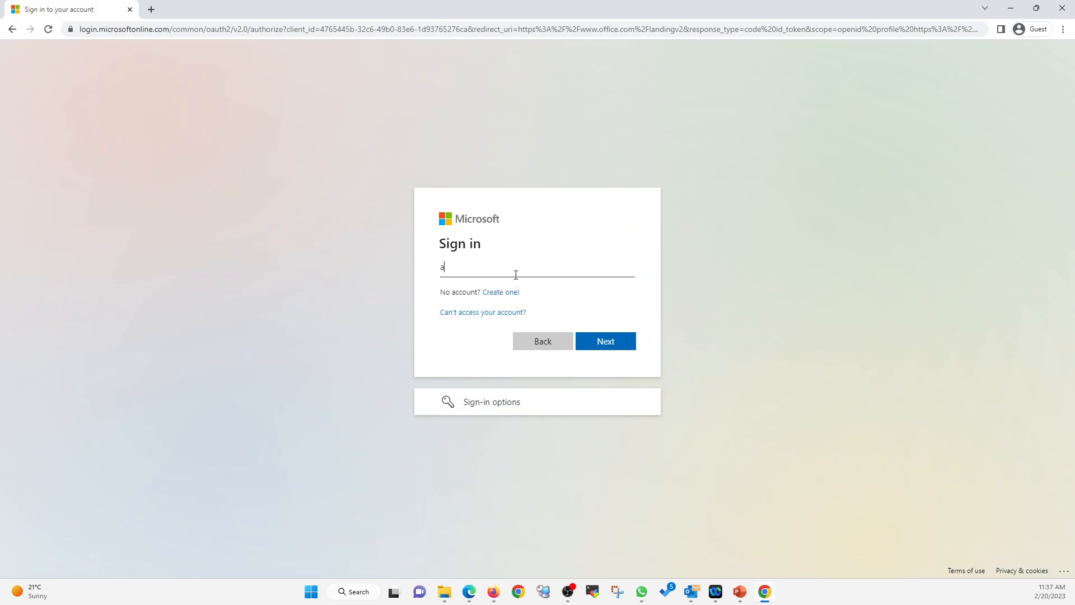
key("Return")
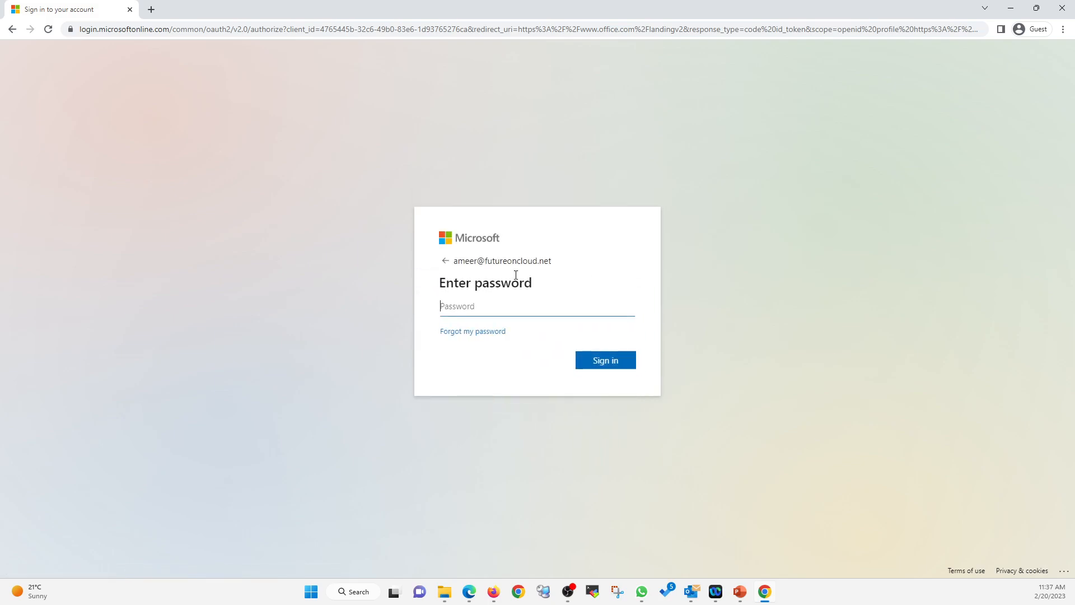
type("••••••••••")
key("Return")
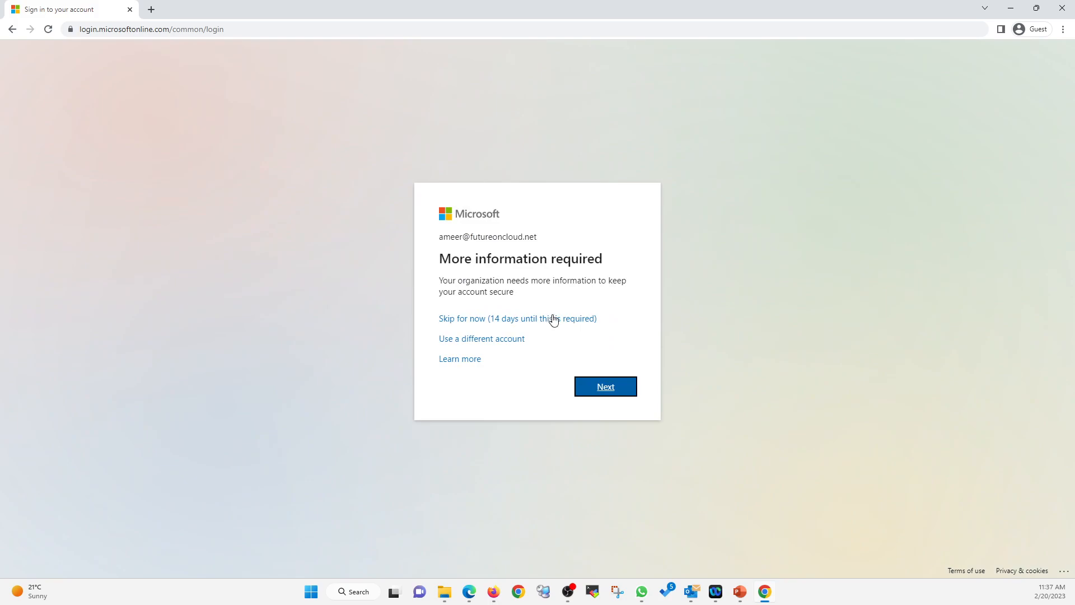
Step: Skip extra security info, decline staying signed in, and proceed to the required registration
left_click(560, 319)
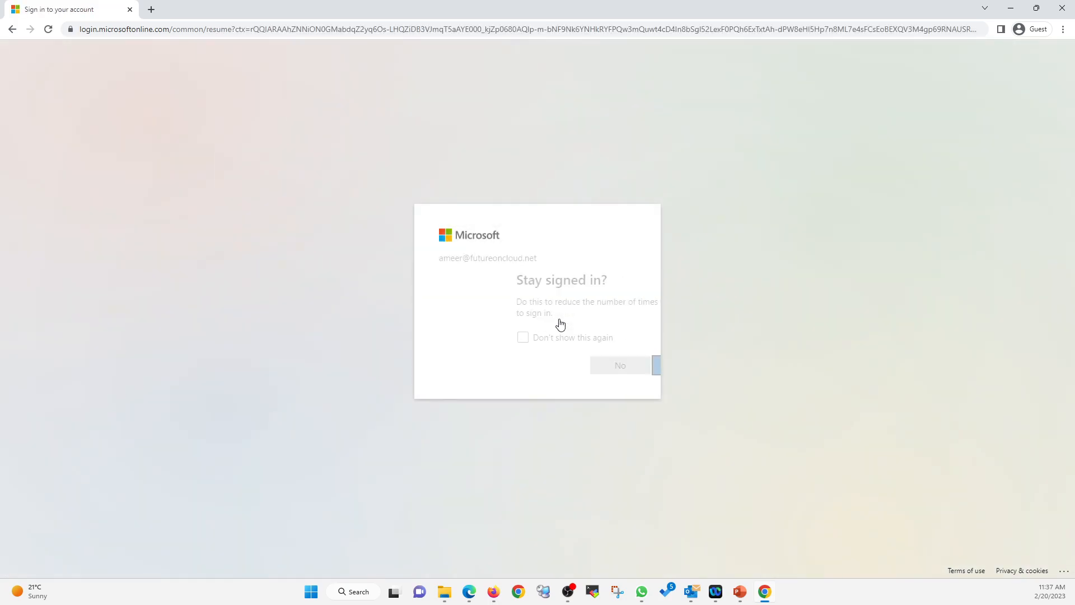
left_click(536, 363)
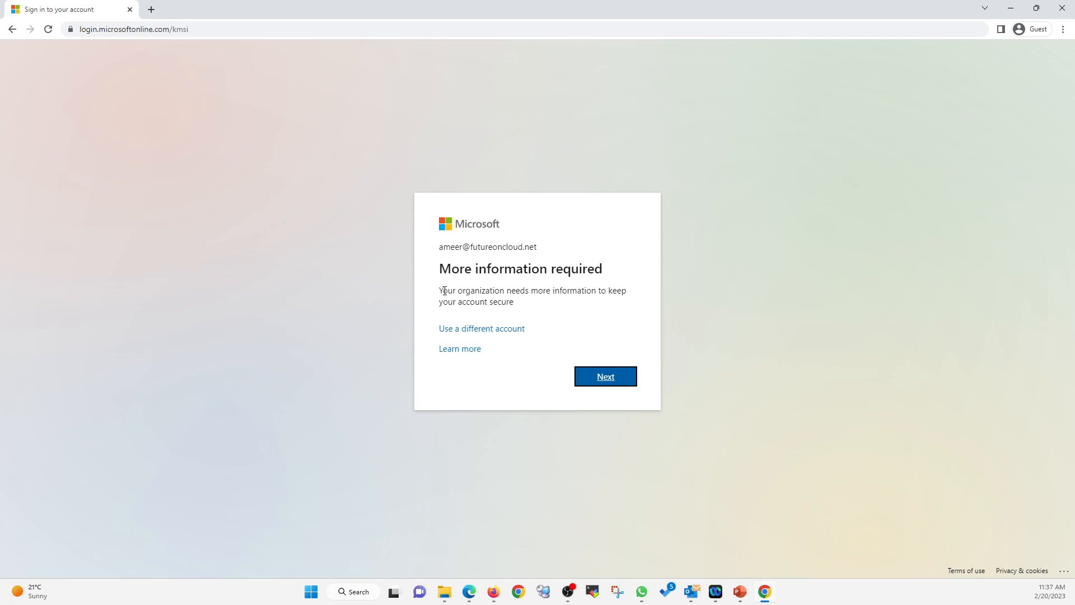
left_click_drag(441, 290, 607, 300)
left_click(613, 377)
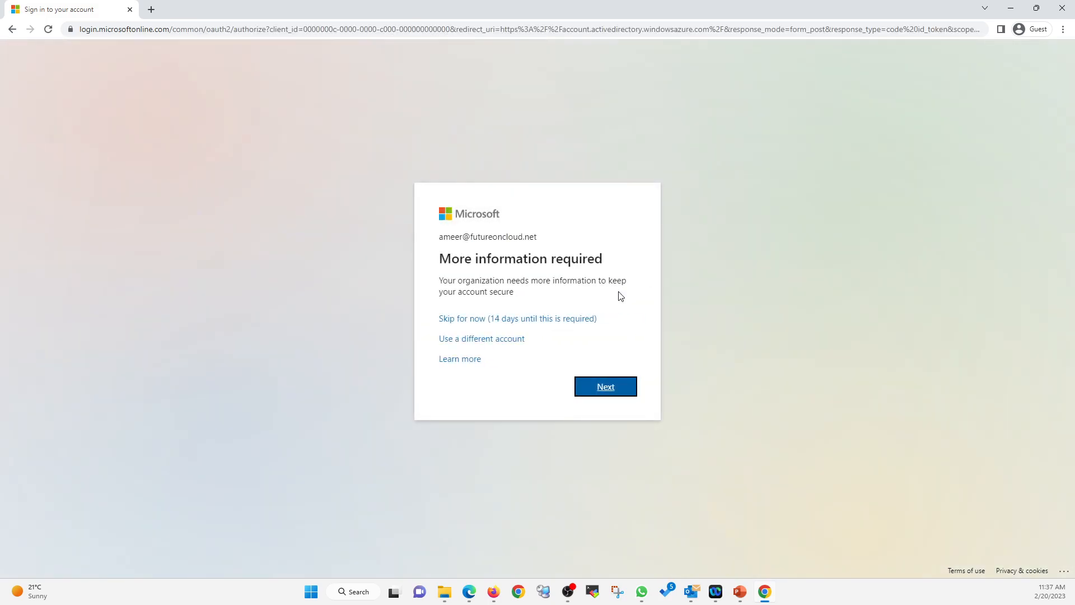
left_click(529, 320)
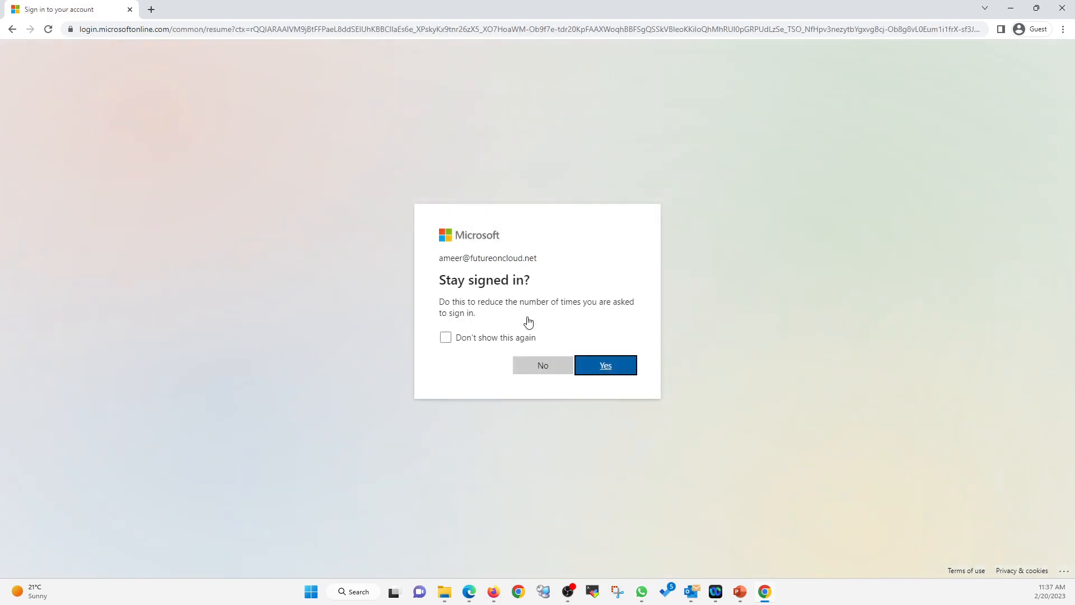
left_click(545, 367)
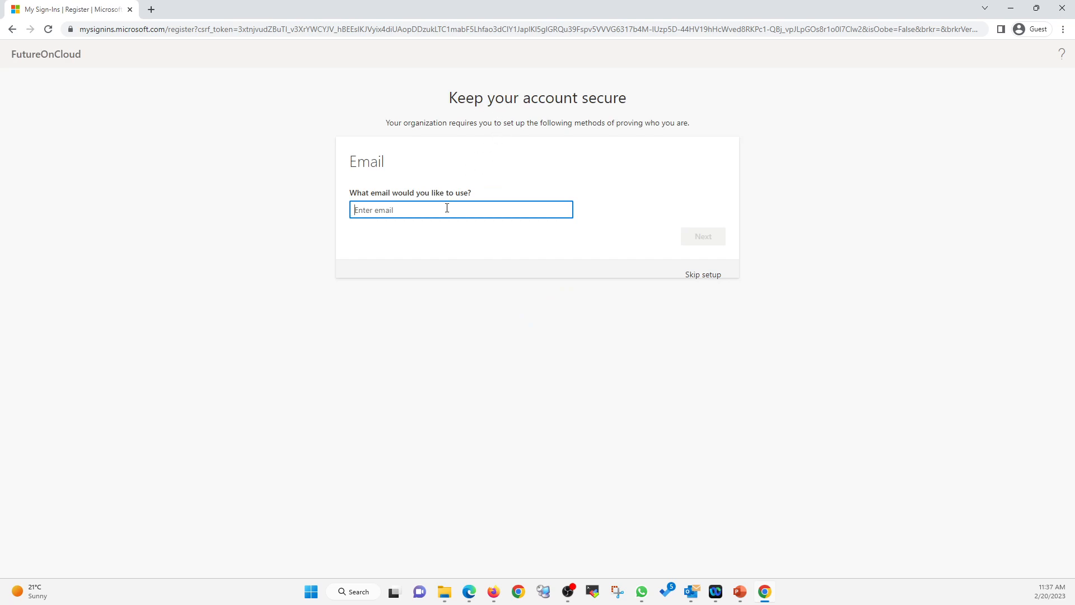
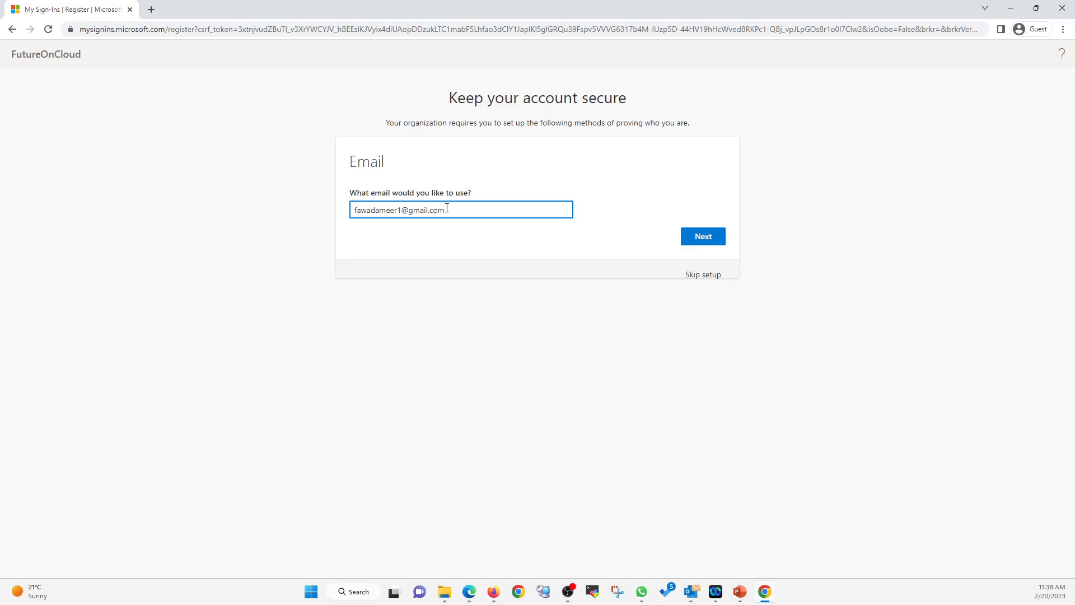
Step: Register the user's personal email address, enter the emailed verification code, and finish setup
left_click(703, 238)
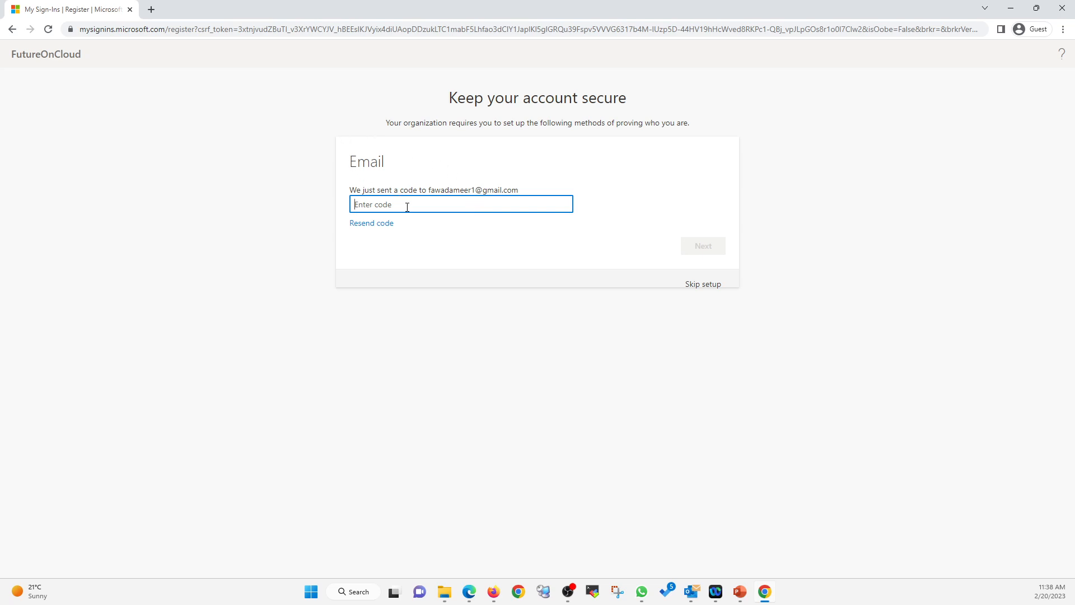
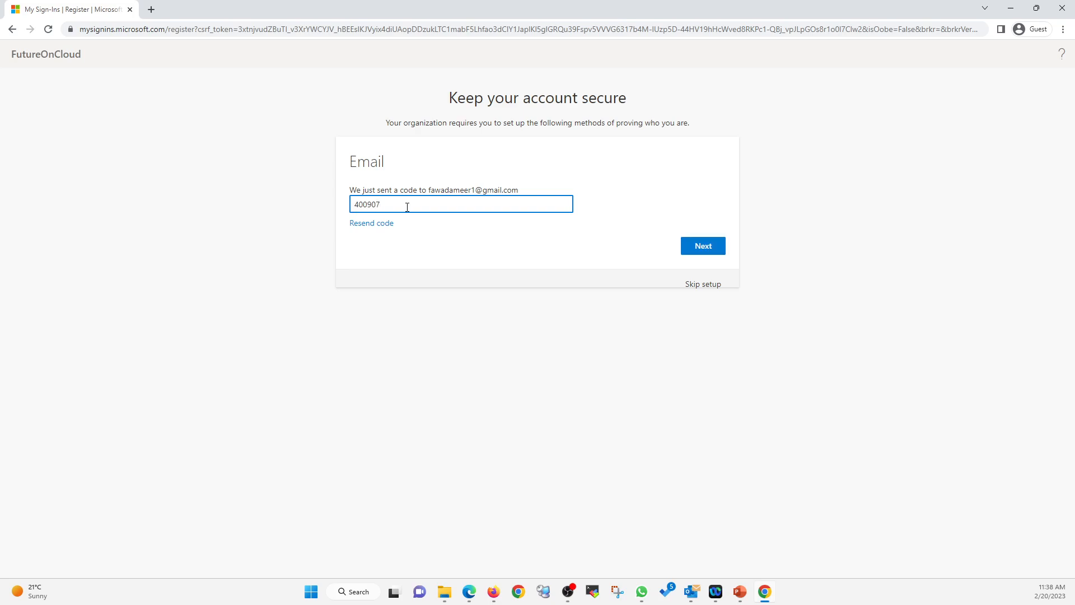
left_click(713, 249)
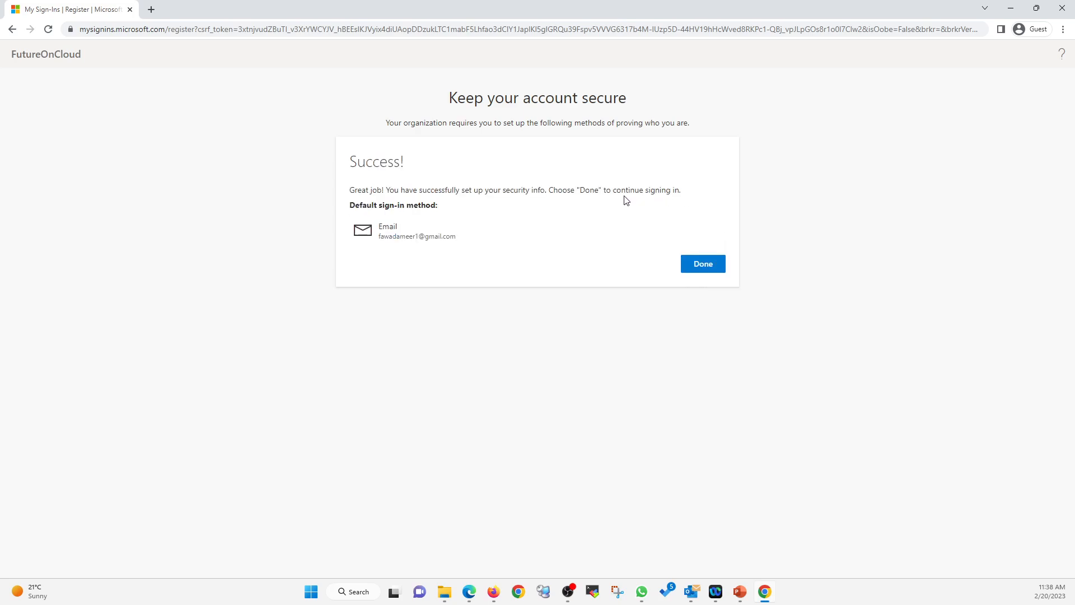
left_click(714, 270)
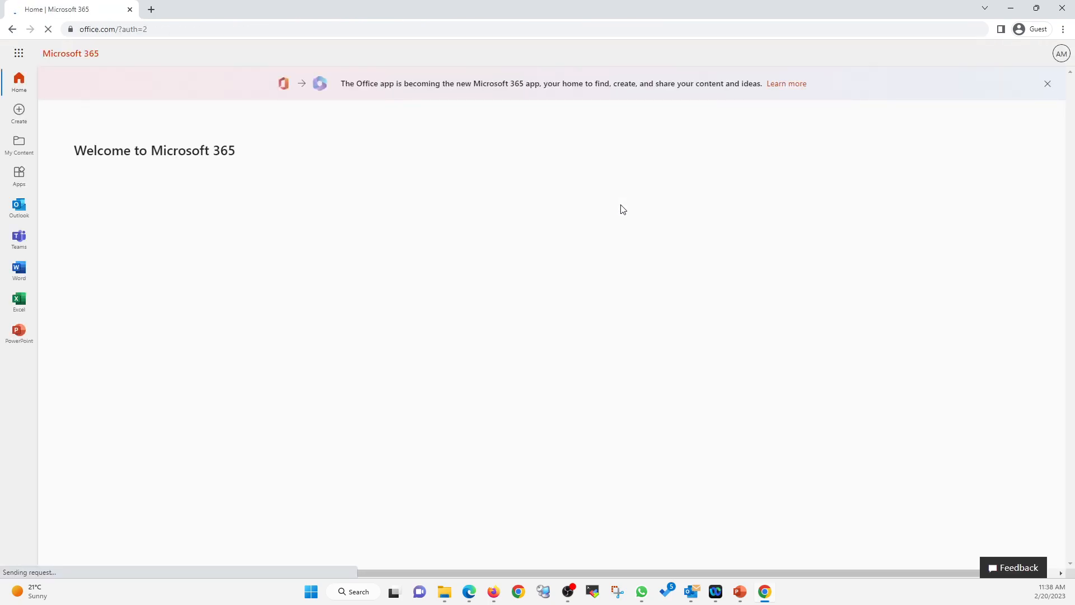
Step: Sign out from the AM avatar, then choose the account and select 'Forgot my password'
left_click(1061, 54)
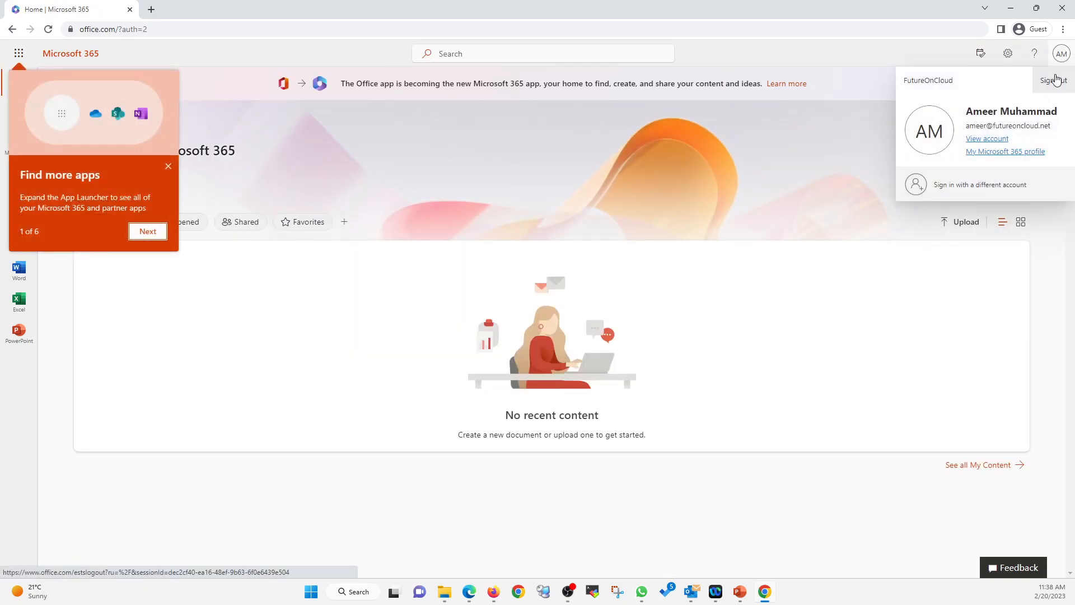
left_click(1056, 80)
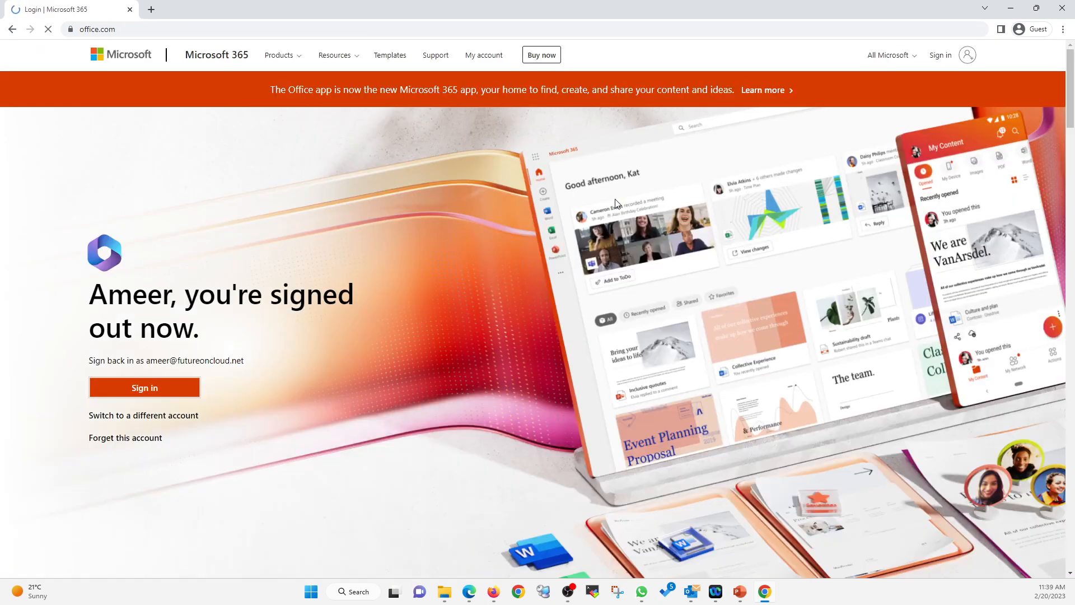
left_click(180, 387)
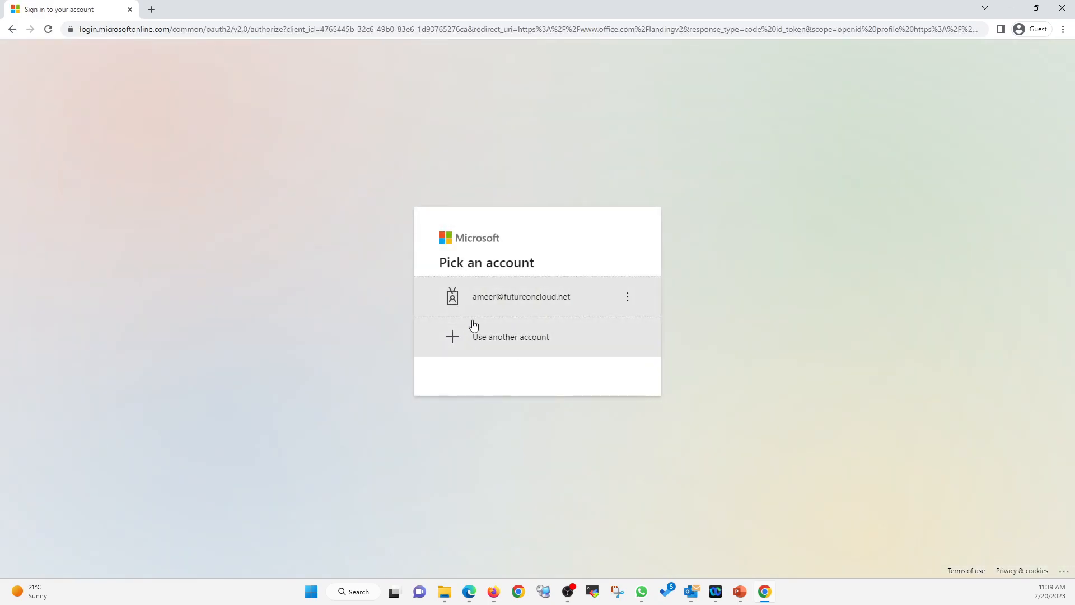
left_click(507, 300)
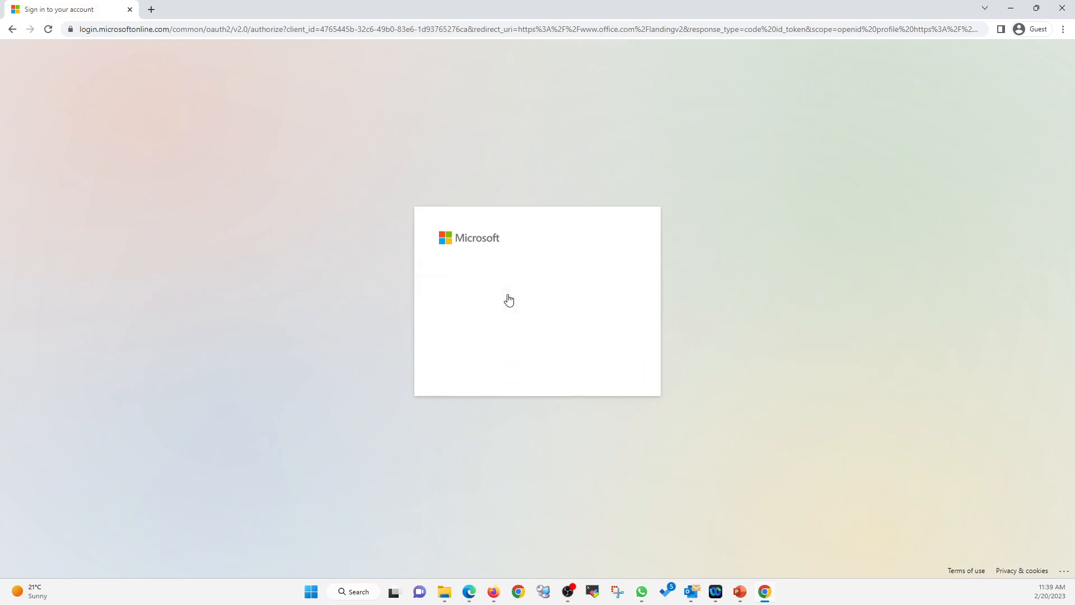
left_click(479, 332)
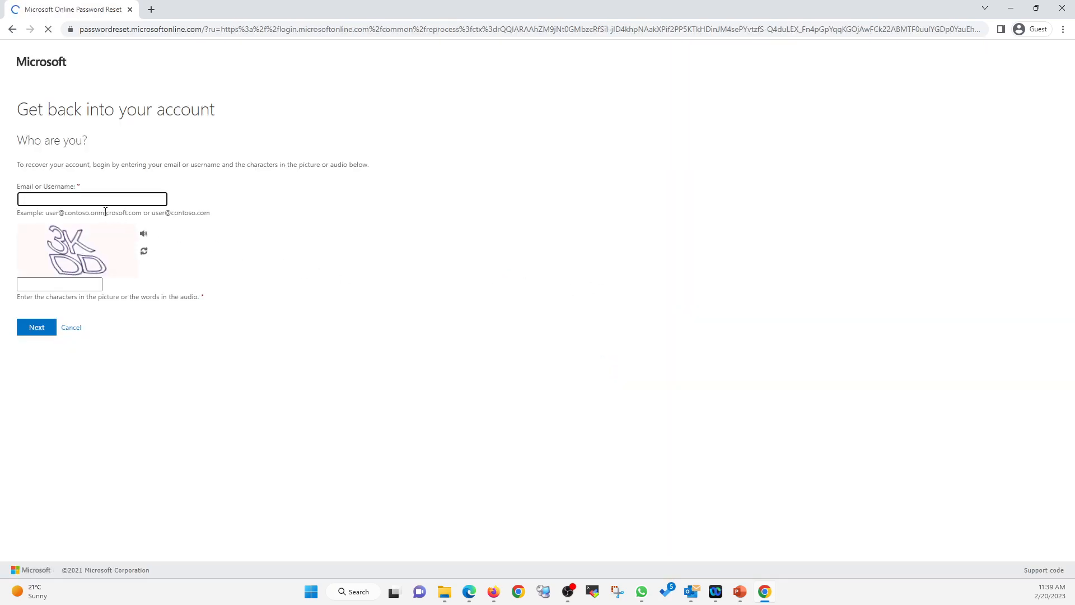
Step: Enter the captcha characters, then verify the account with the code emailed to the alternate address
left_click(77, 283)
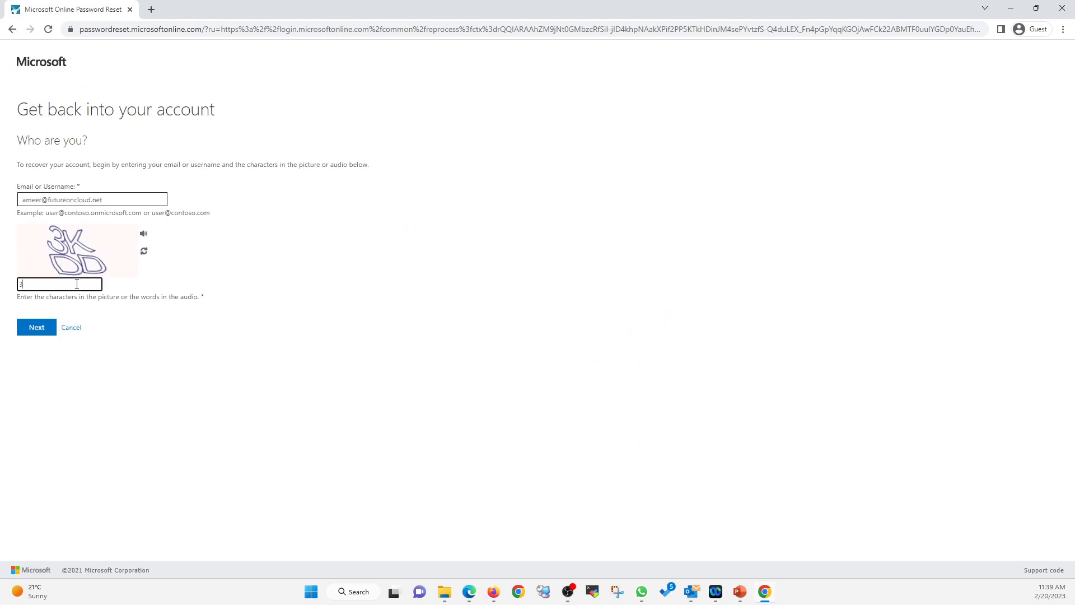
type("3KDD")
left_click(39, 327)
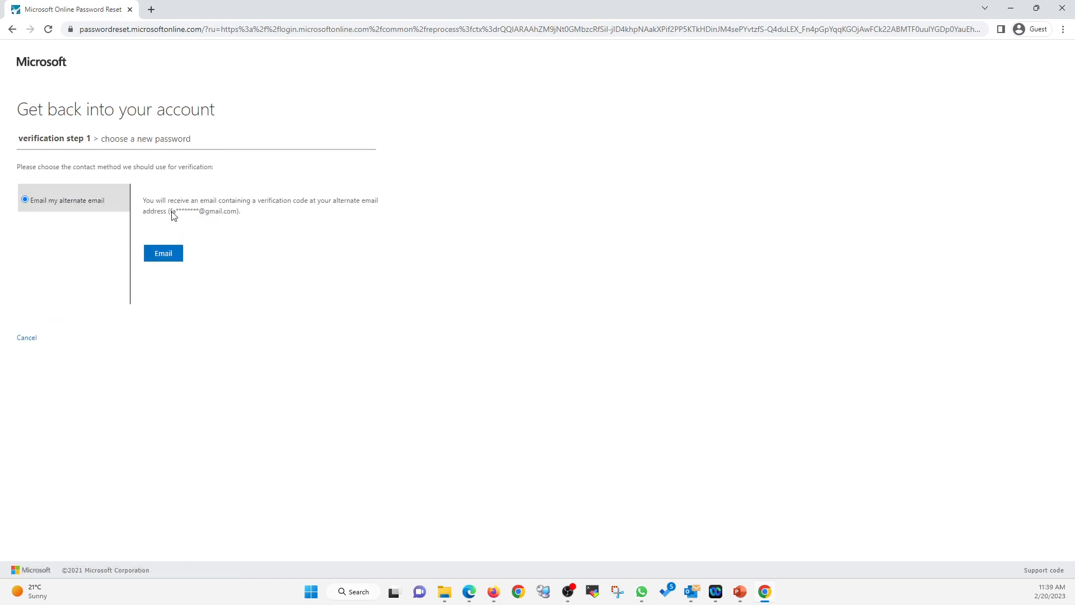
left_click(167, 255)
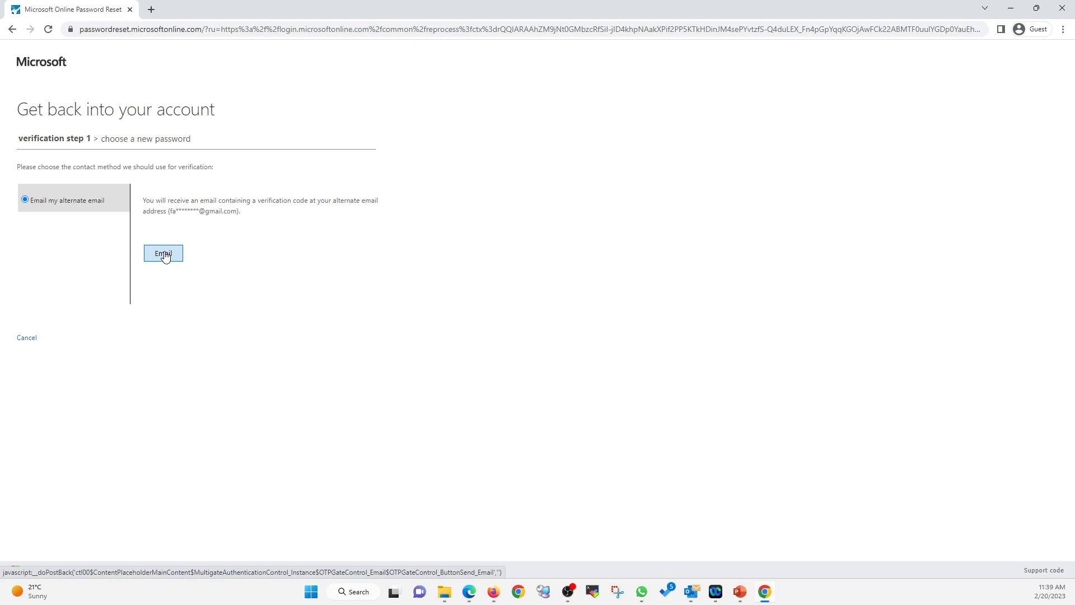
left_click_drag(256, 200, 331, 200)
left_click(173, 253)
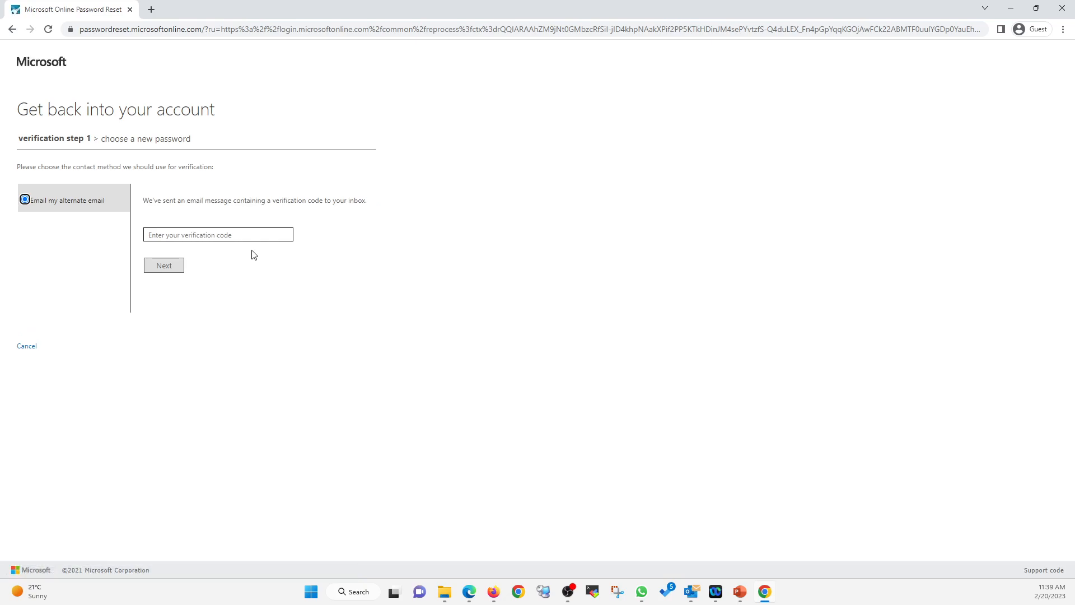
left_click(244, 239)
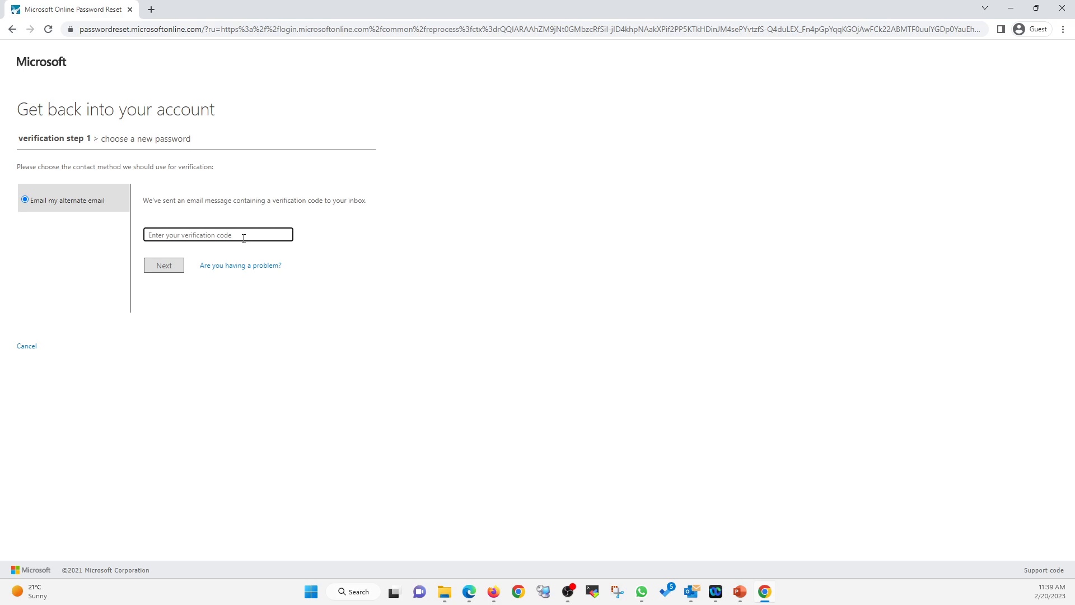
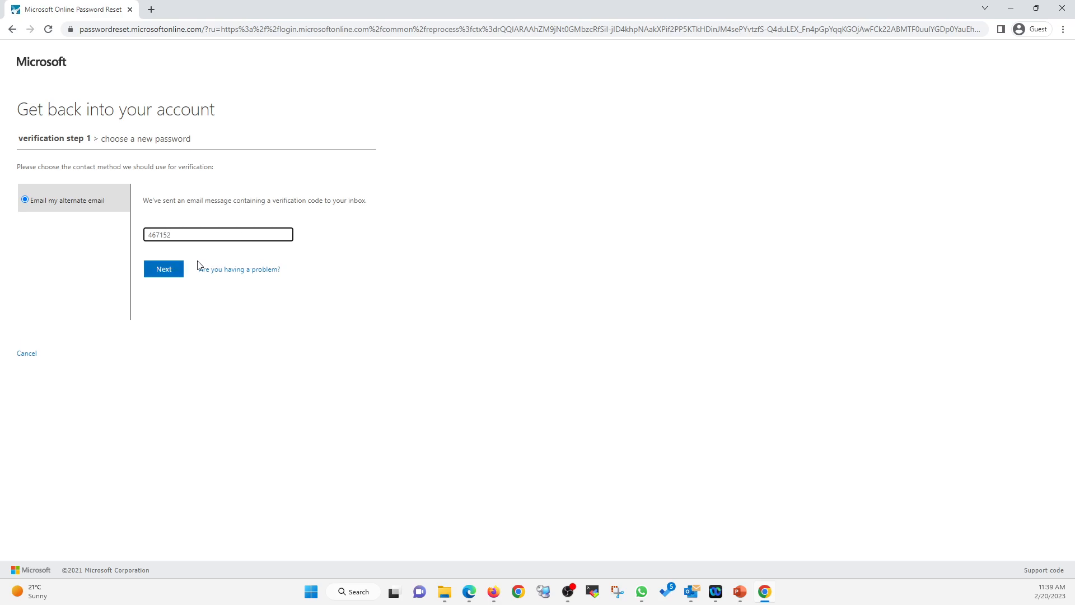
left_click(174, 271)
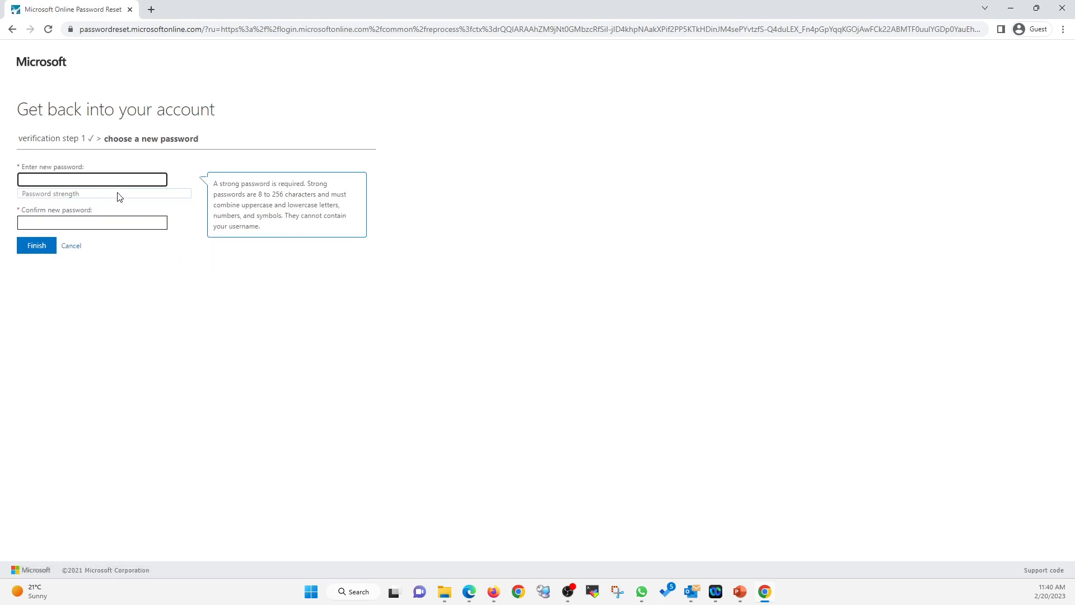
Step: Enter and confirm a new strong password, finish the reset, and go to sign-in
type("•••••••••••")
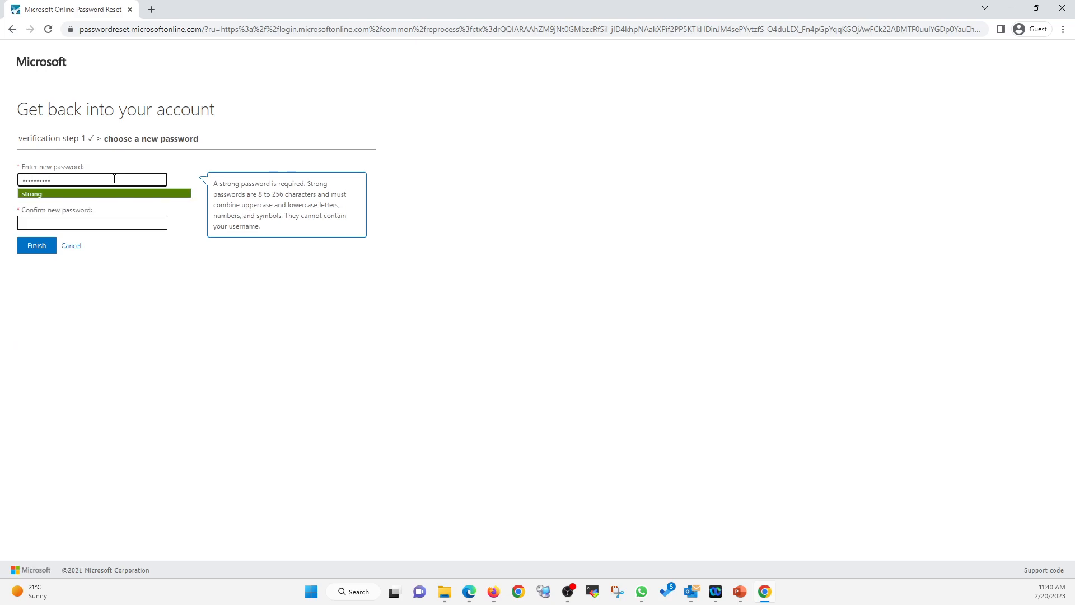
key("Tab")
type("•••••••••")
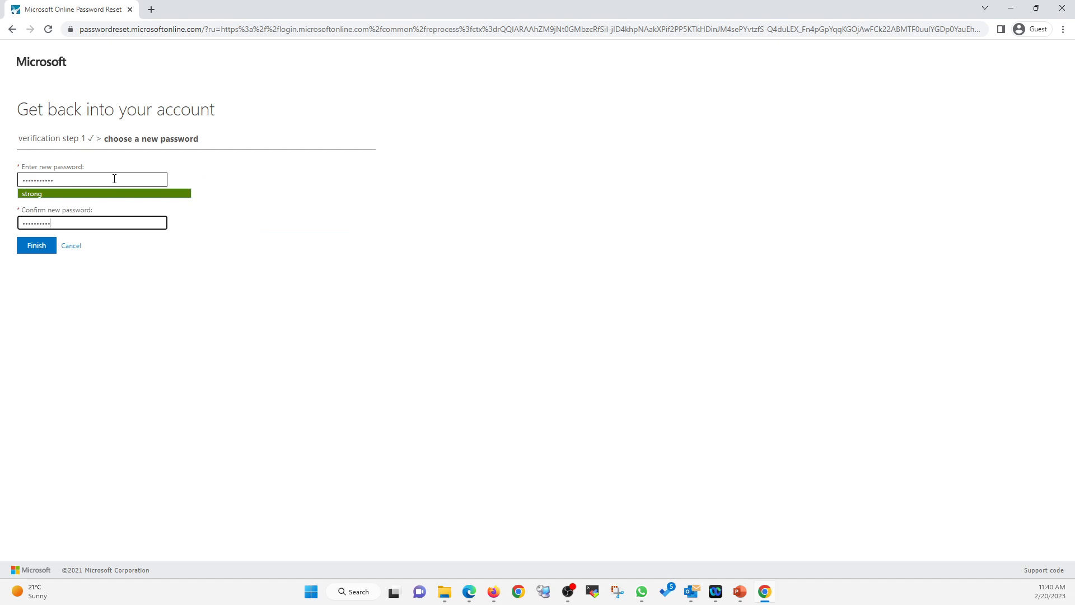
type("•")
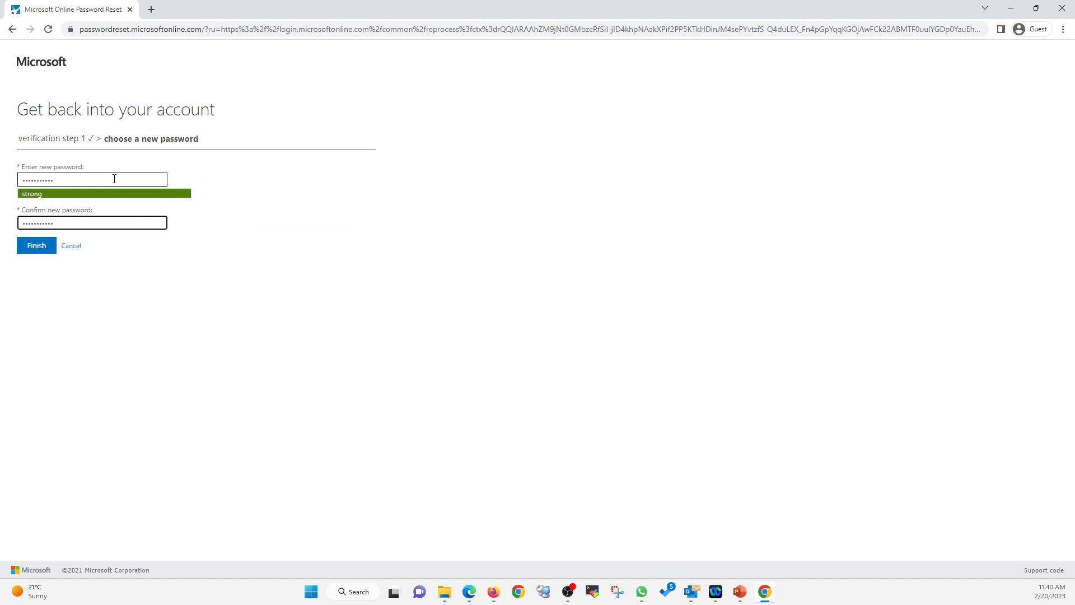
left_click(37, 249)
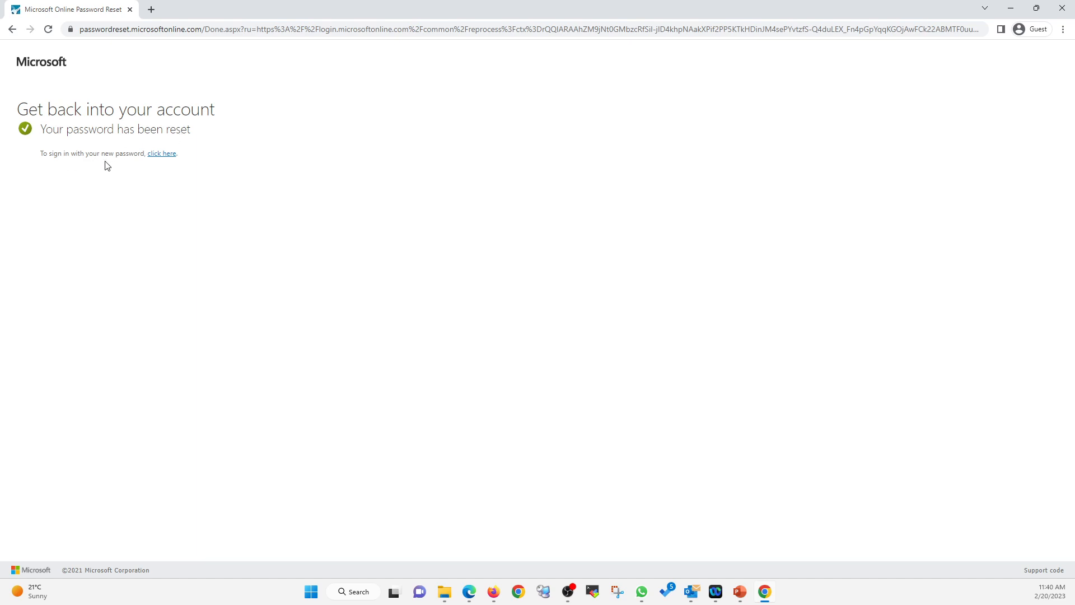
left_click(159, 158)
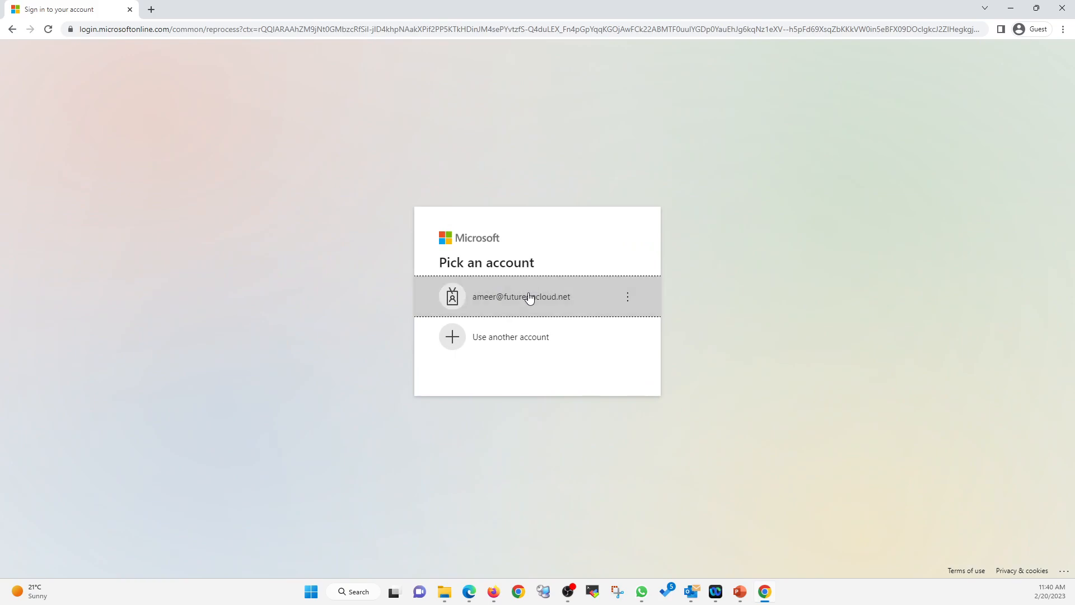
Step: Sign in as the test user with the new password, skip security info, decline staying signed in
left_click(529, 296)
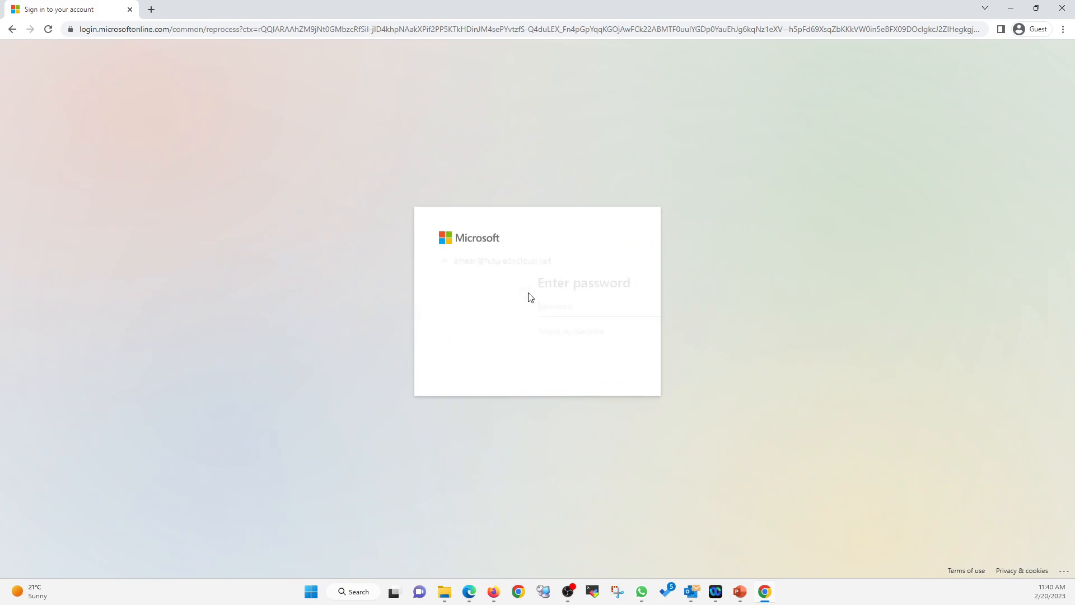
type("*******")
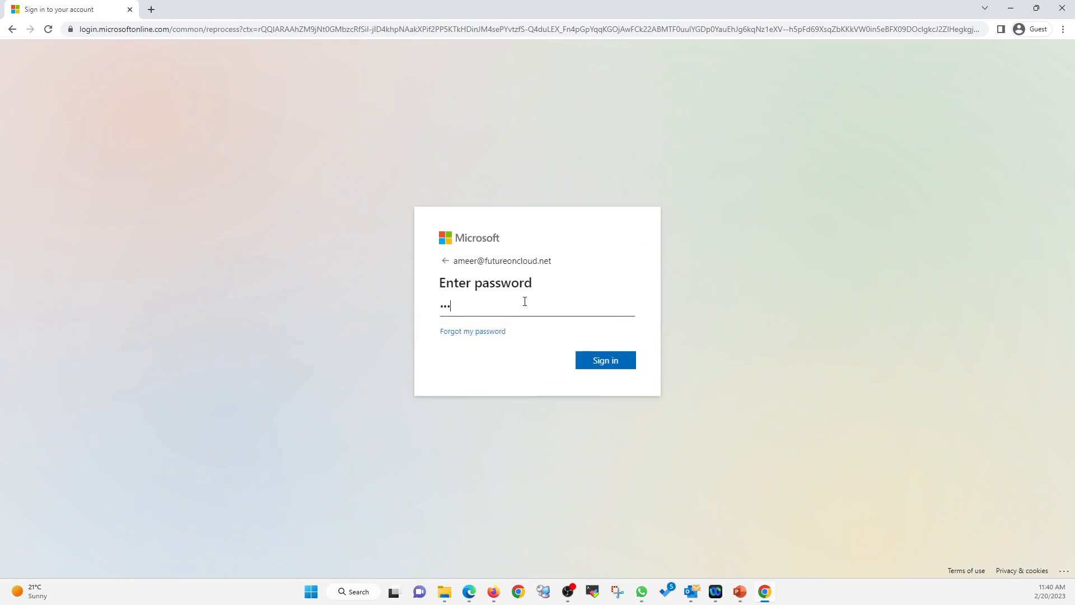
type("****")
key("Return")
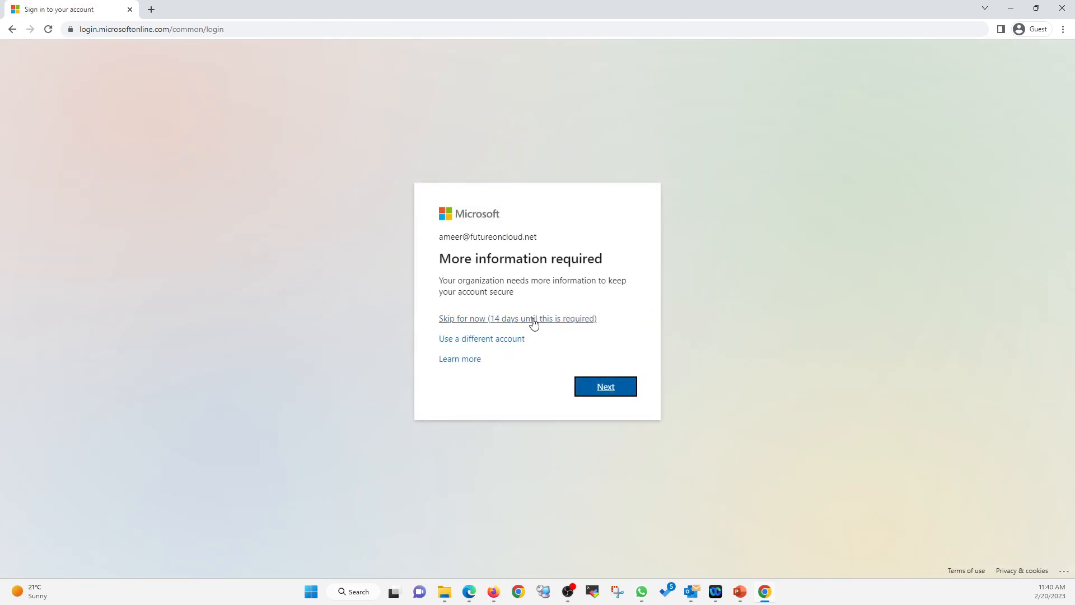
left_click(533, 319)
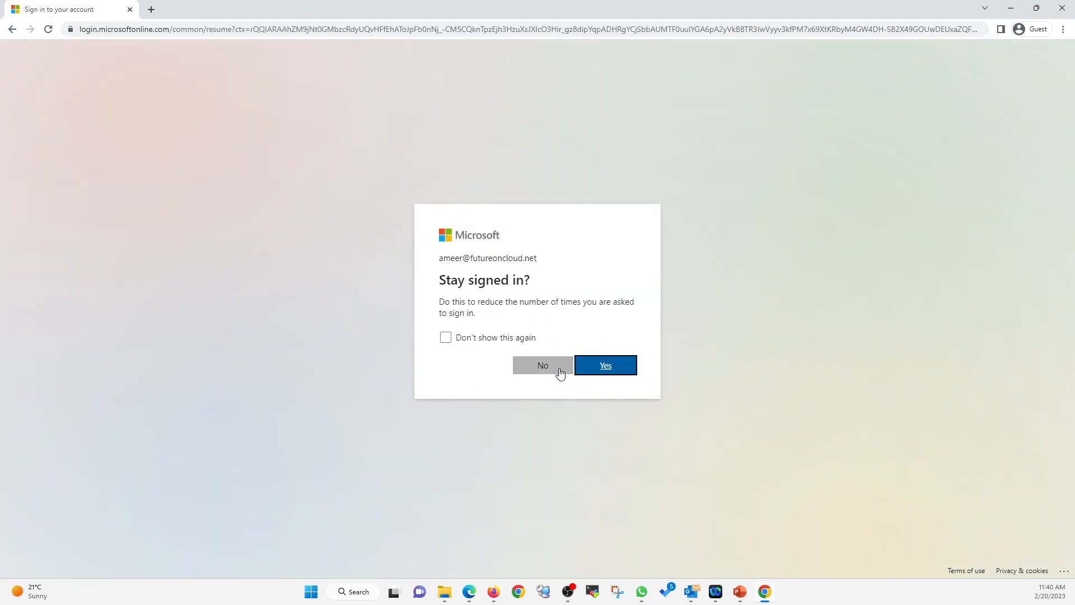
left_click(559, 370)
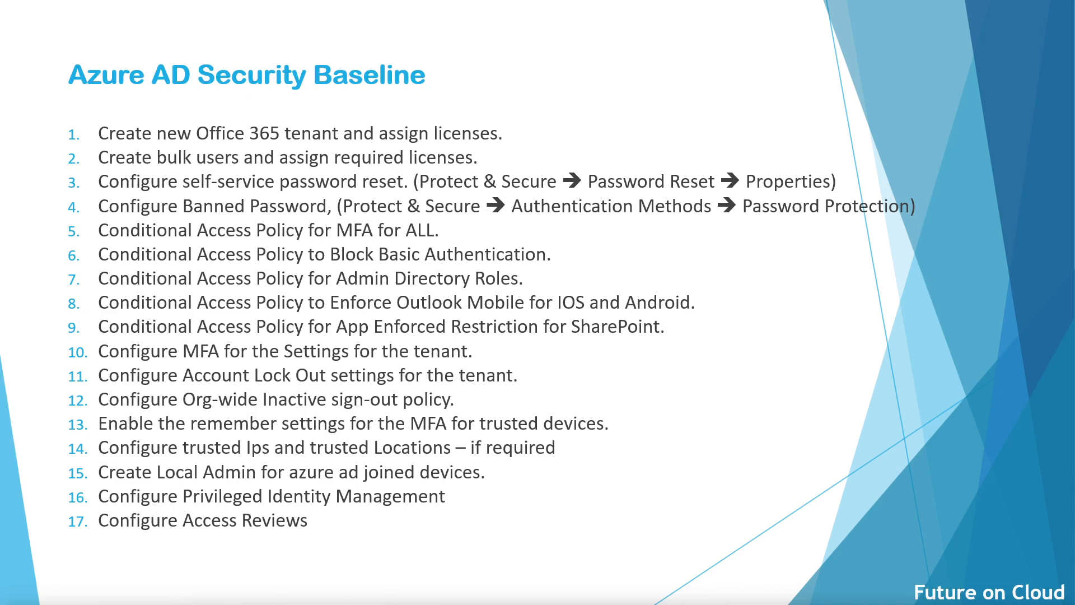
key("alt+Tab")
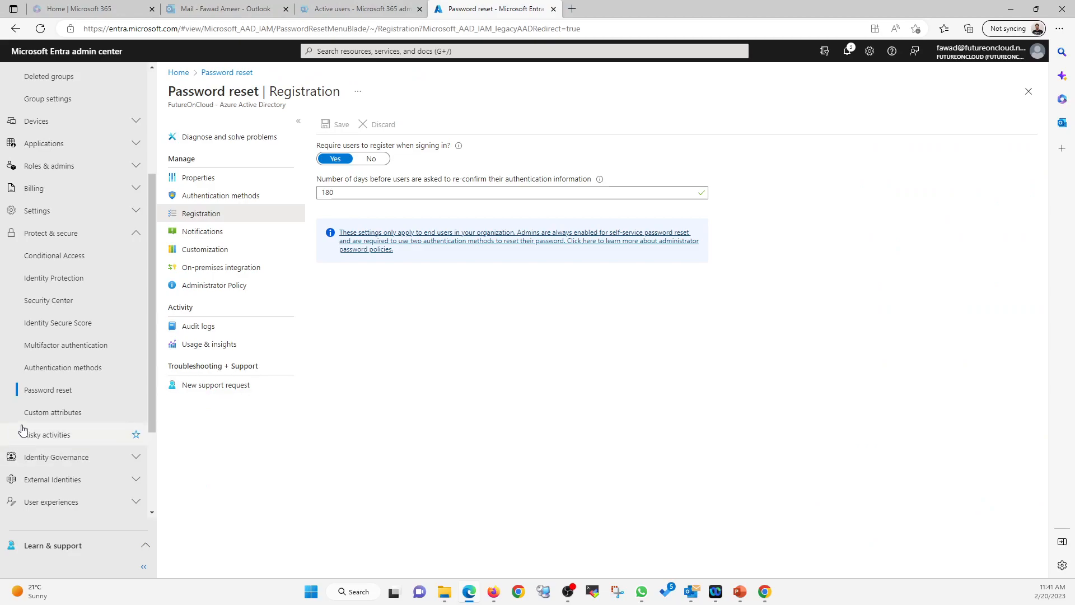
Step: Go to Authentication methods > Password protection and switch custom banned-password enforcement to Yes
left_click(59, 369)
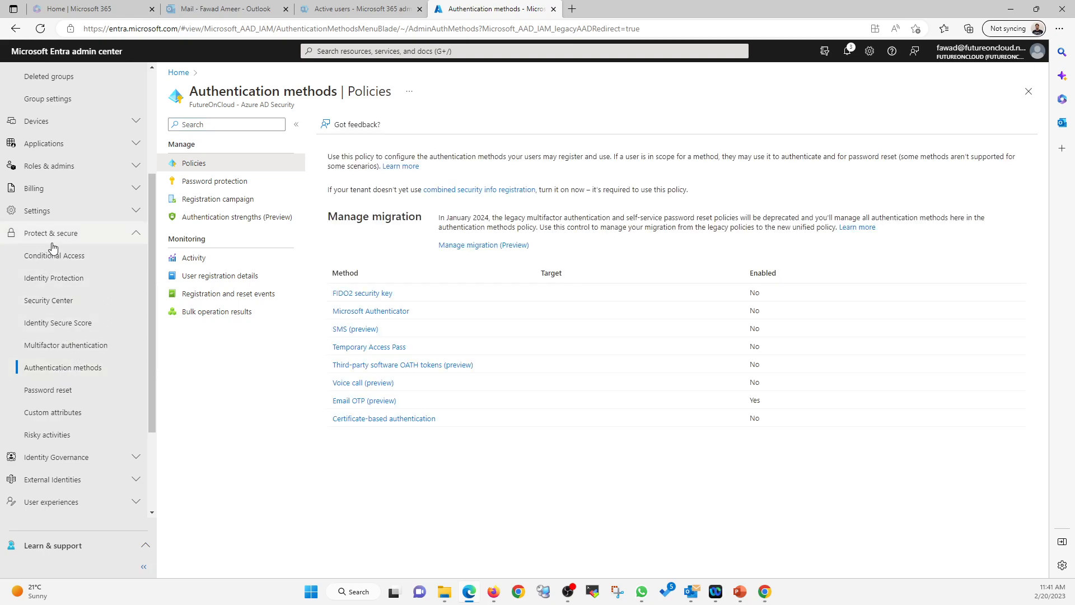
left_click(230, 186)
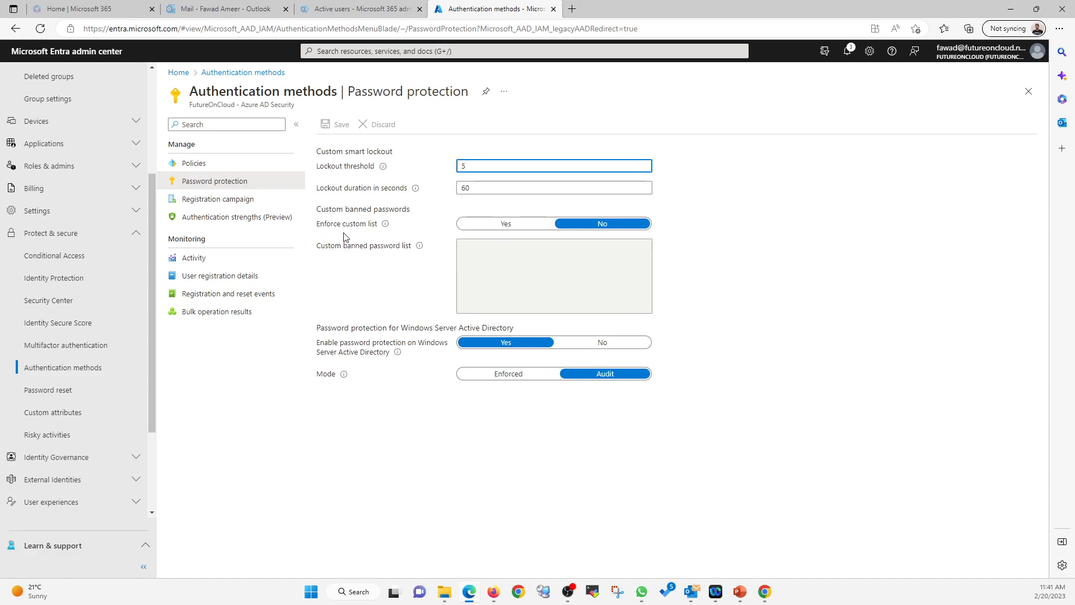
left_click(497, 225)
Step: Enforce the custom list with banned passwords Admin@123, Pass1word, A1B2C3 and Comapny@123, one per line
left_click(497, 248)
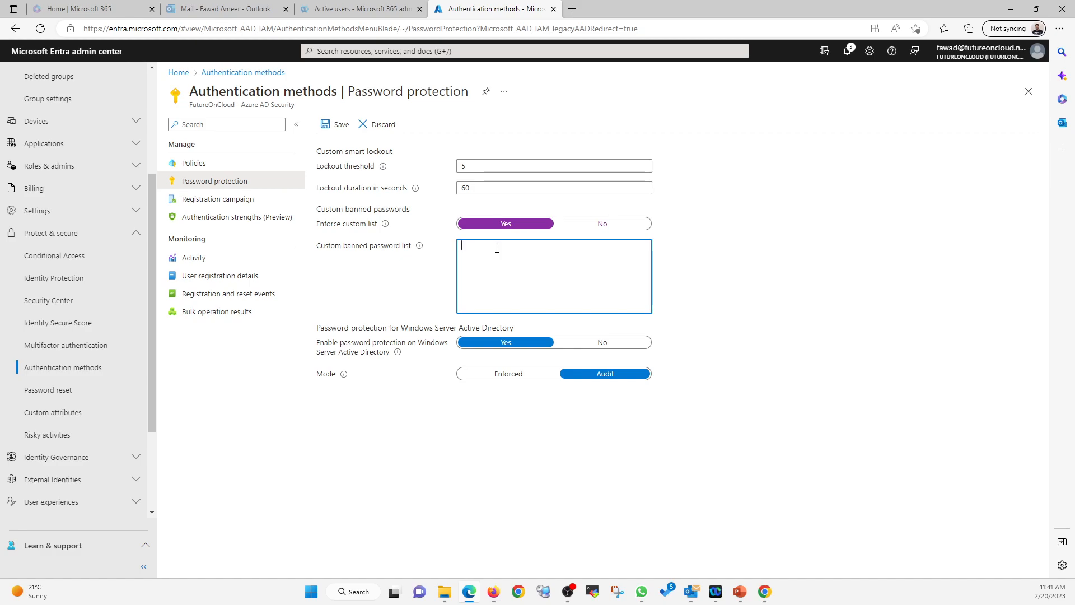
type("Admin@123")
key("Return")
type("Pass1word")
key("Return")
type("A1B2C3")
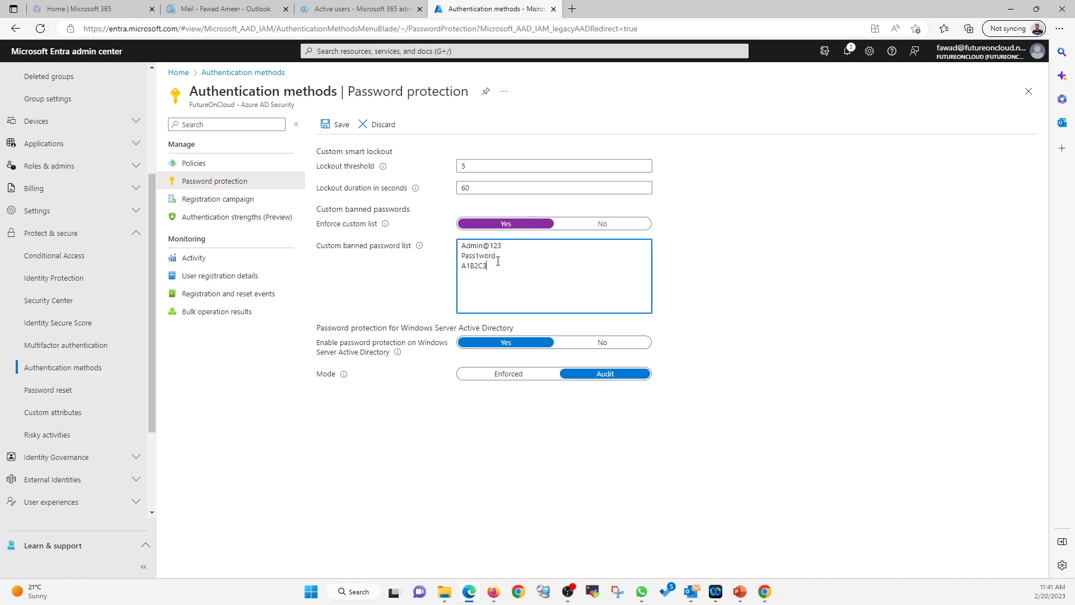
left_click_drag(493, 267, 451, 245)
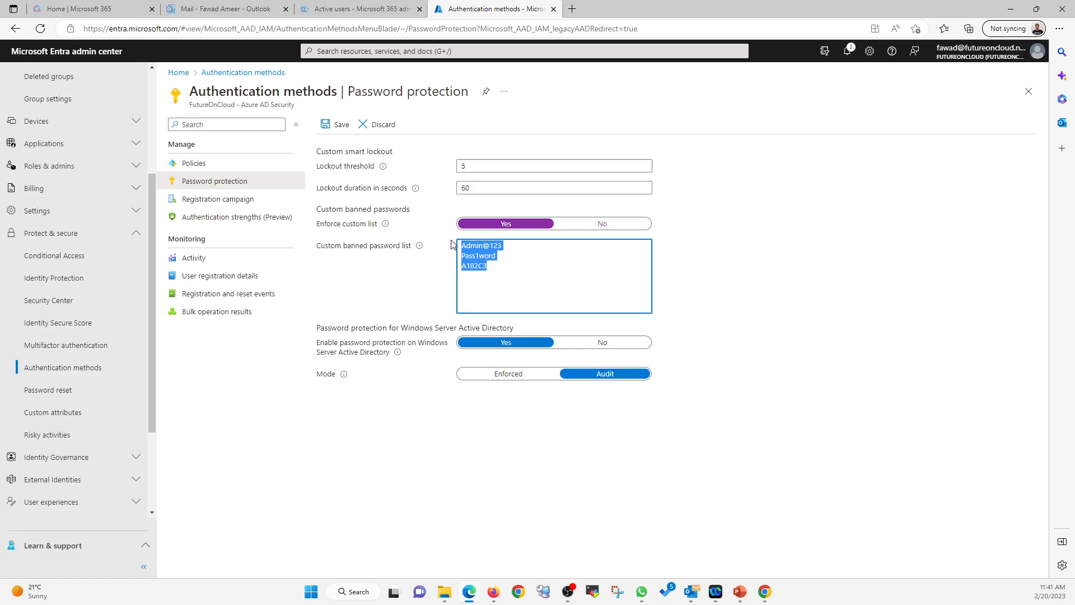
left_click(497, 267)
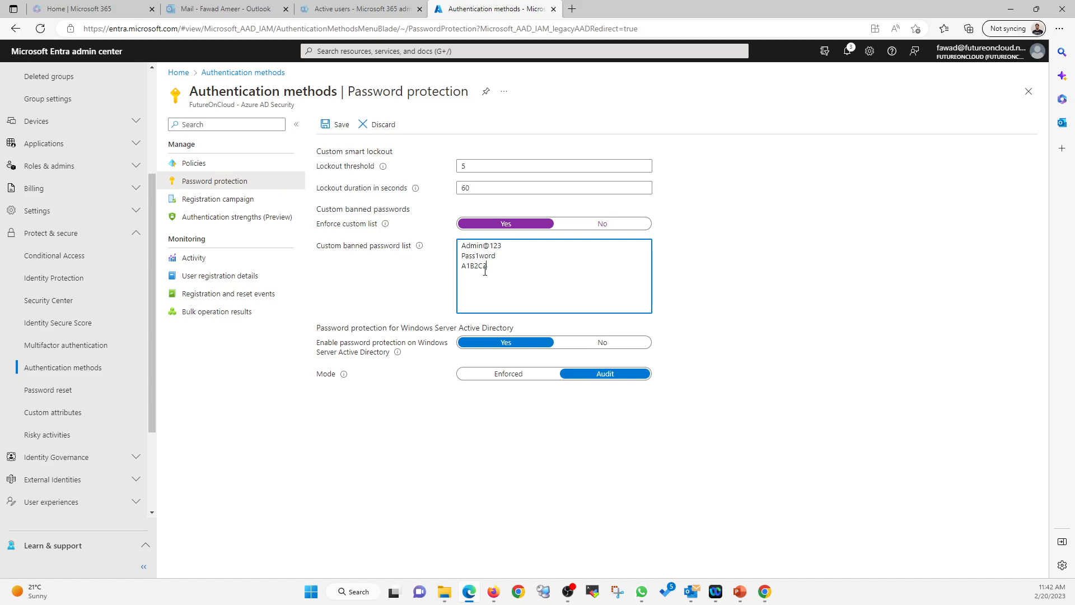
type("Comapny@123")
Step: Save the password protection policy and return to the presentation slides
left_click(341, 128)
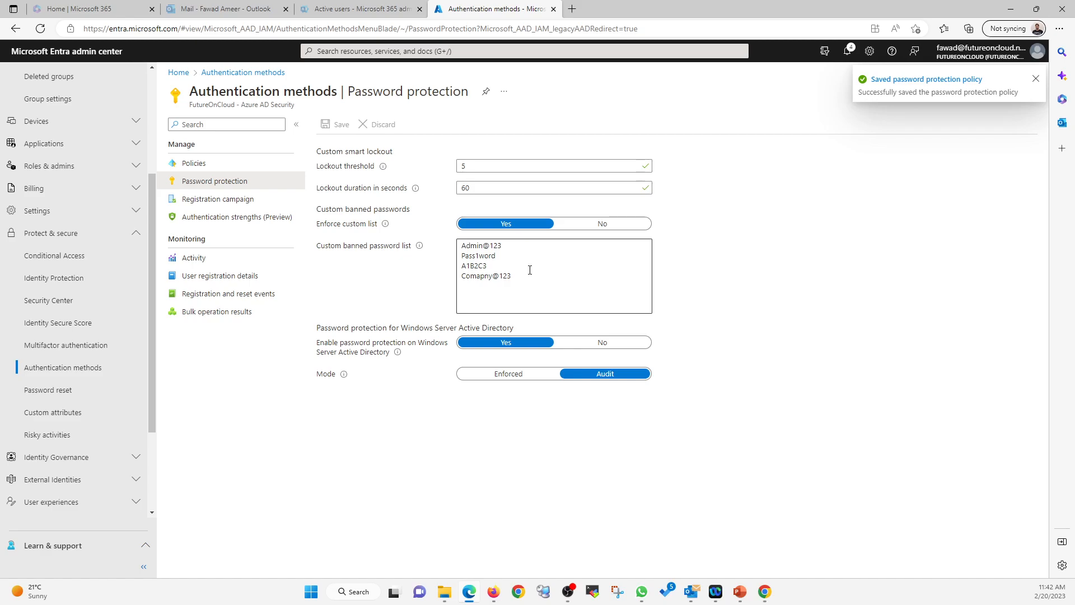
left_click_drag(522, 276, 462, 244)
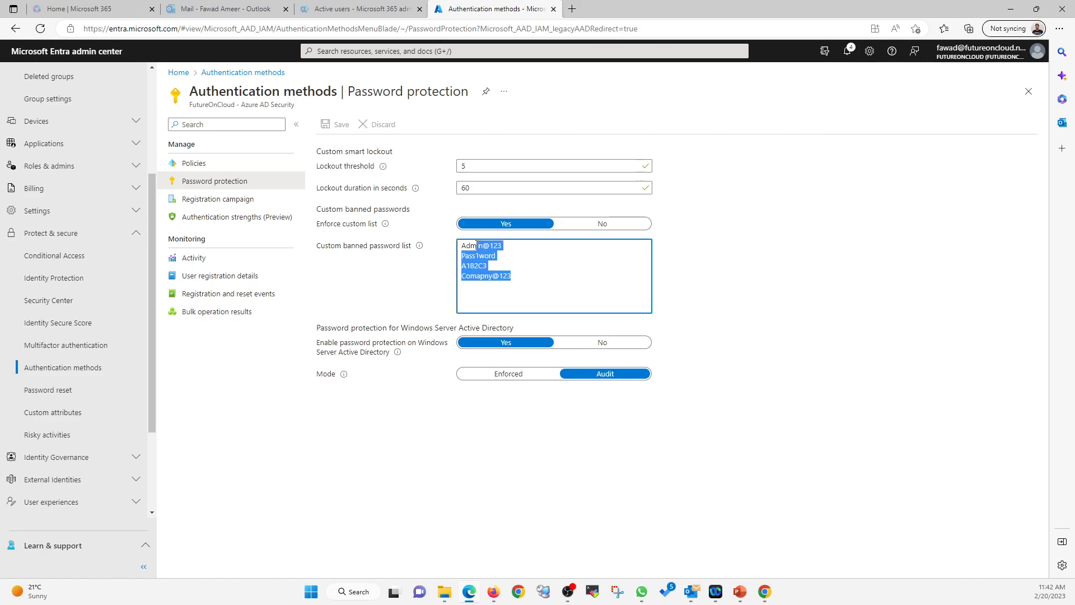
left_click(549, 276)
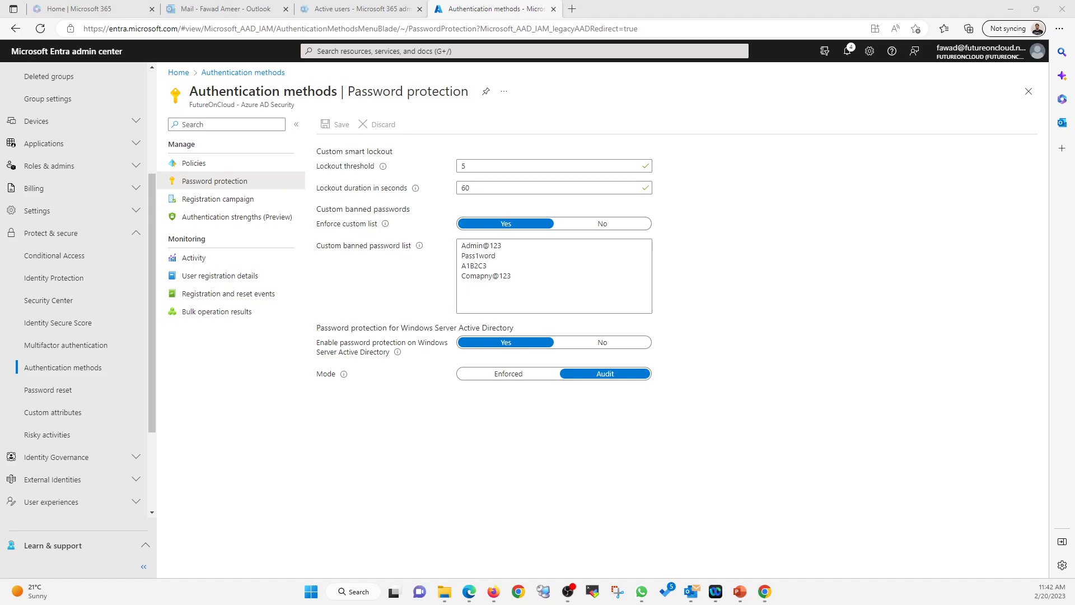
key("alt+Tab")
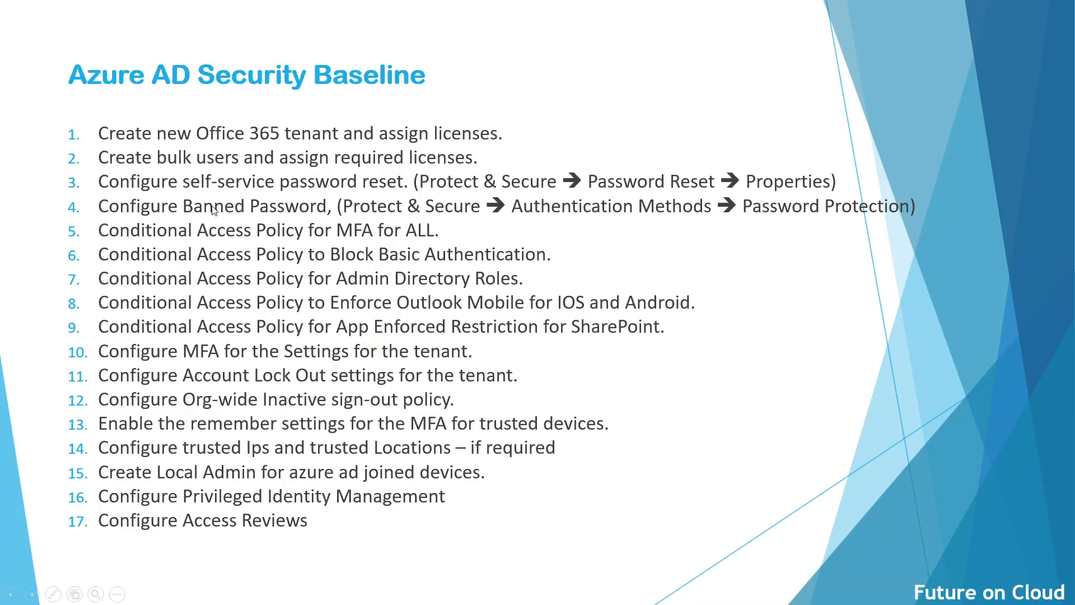